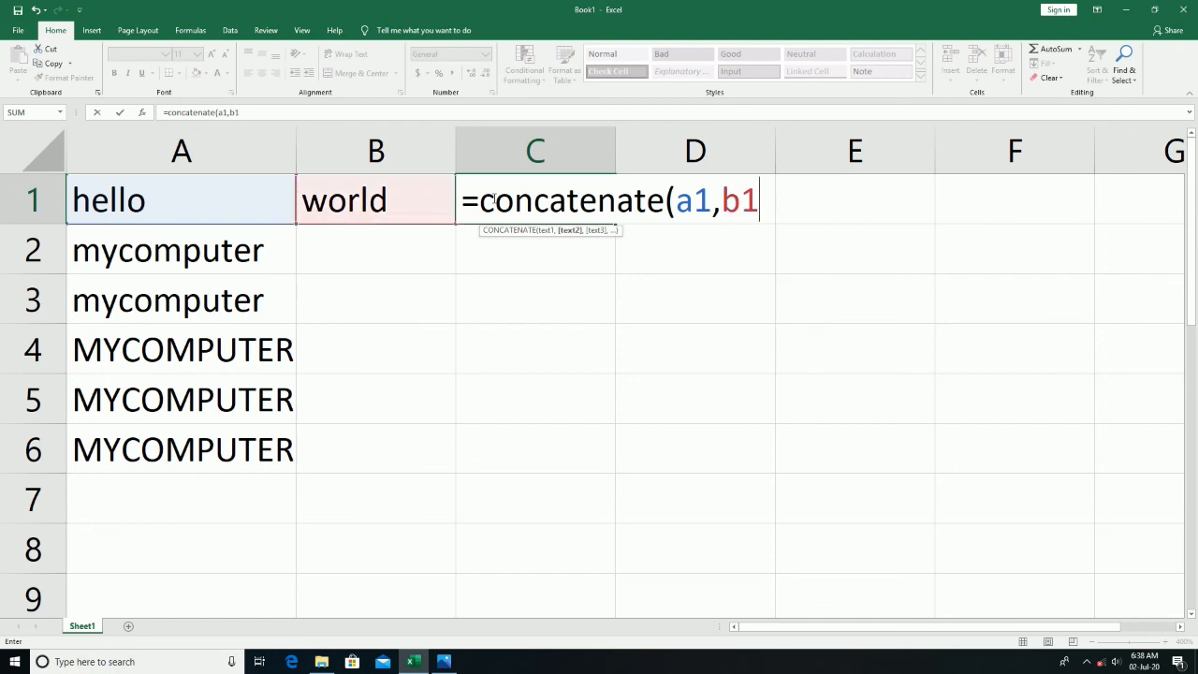
Complete the formula in C1 as =concatenate(a1,b1) to join the words in A1 and B1
{"action": "type", "text": ")"}
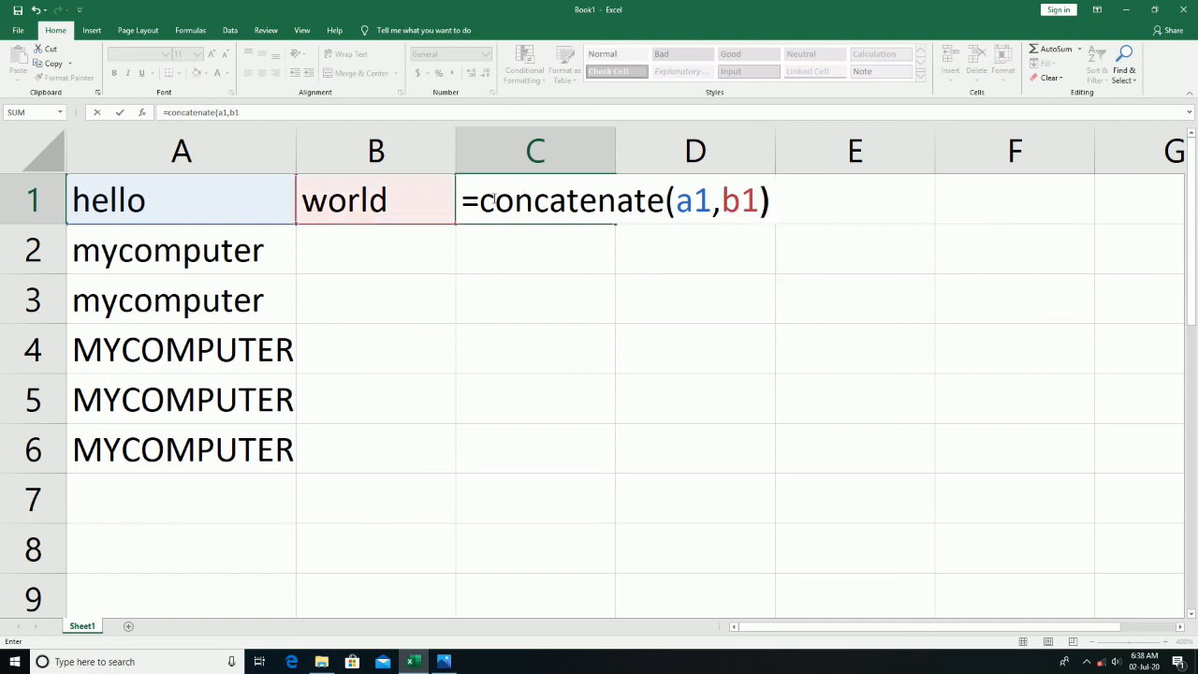
{"action": "key", "text": "Return"}
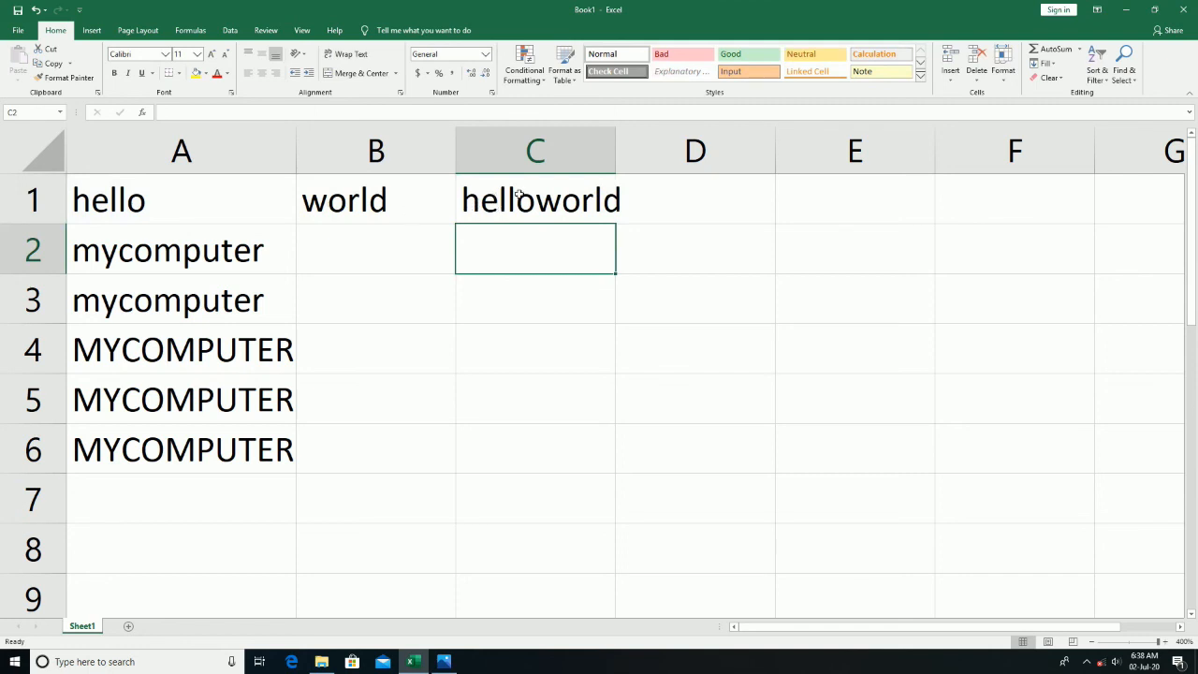
Replace the B1 argument of the CONCATENATE formula in C1 with a reference to C2
{"action": "left_click", "coordinate": [520, 195]}
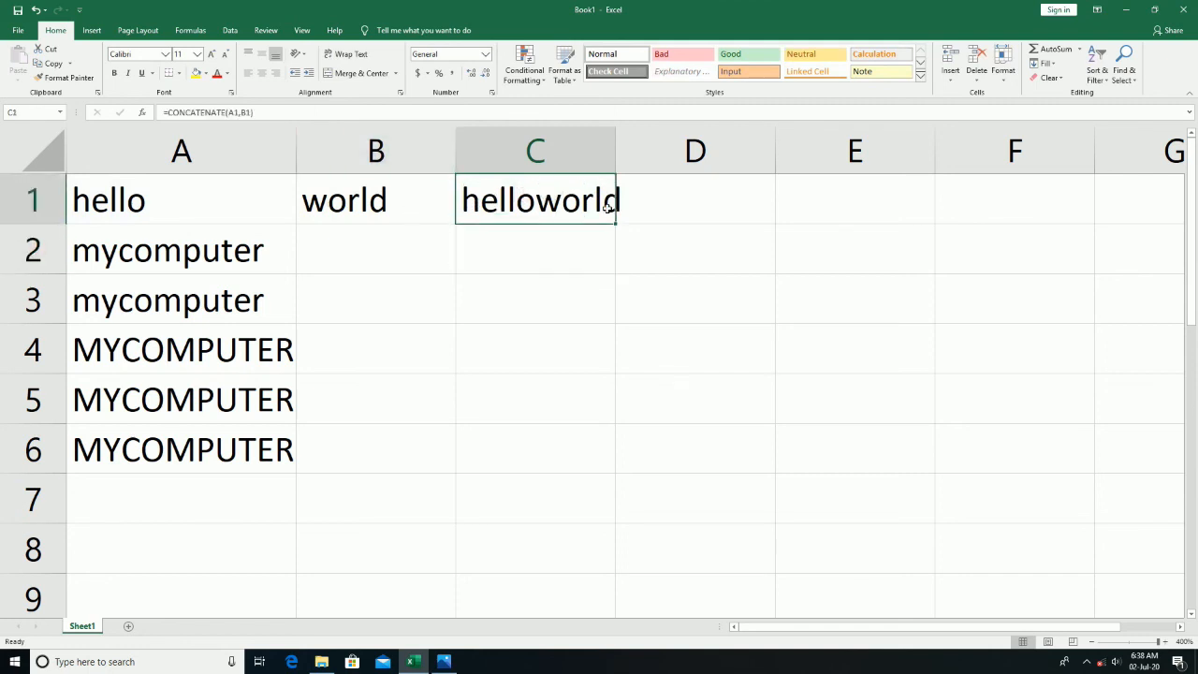
{"action": "double_click", "coordinate": [567, 200]}
{"action": "left_click_drag", "start_coordinate": [714, 201], "coordinate": [757, 200]}
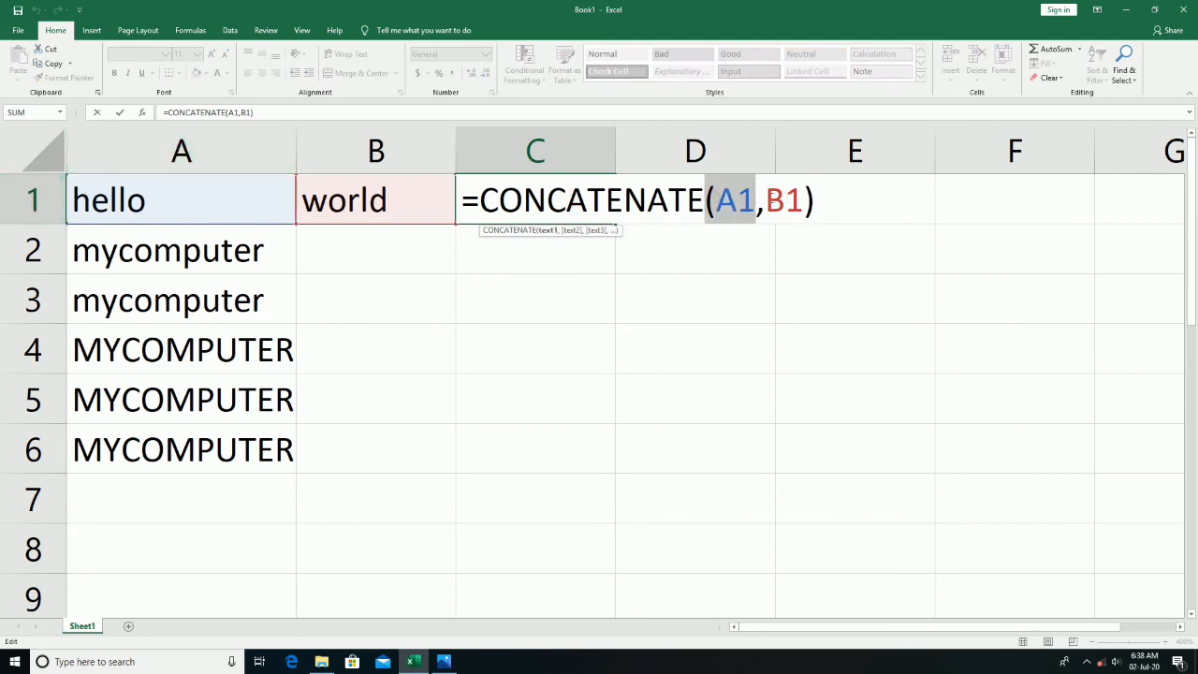
{"action": "left_click_drag", "start_coordinate": [766, 200], "coordinate": [805, 201]}
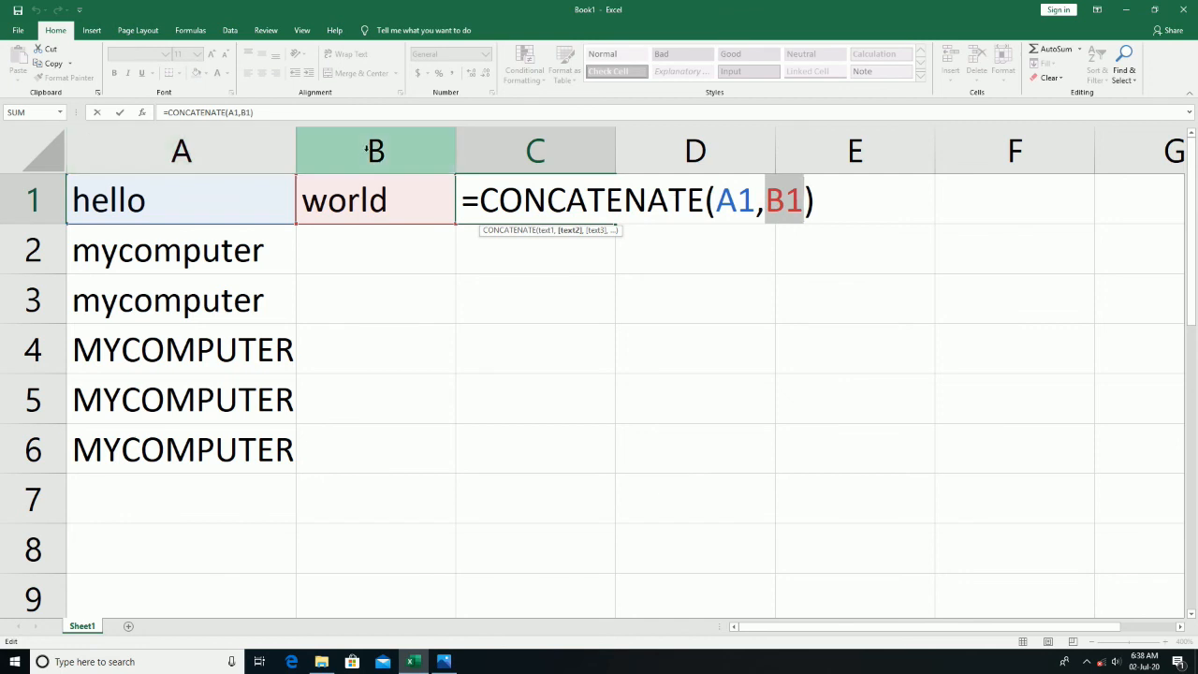
{"action": "left_click", "coordinate": [544, 249]}
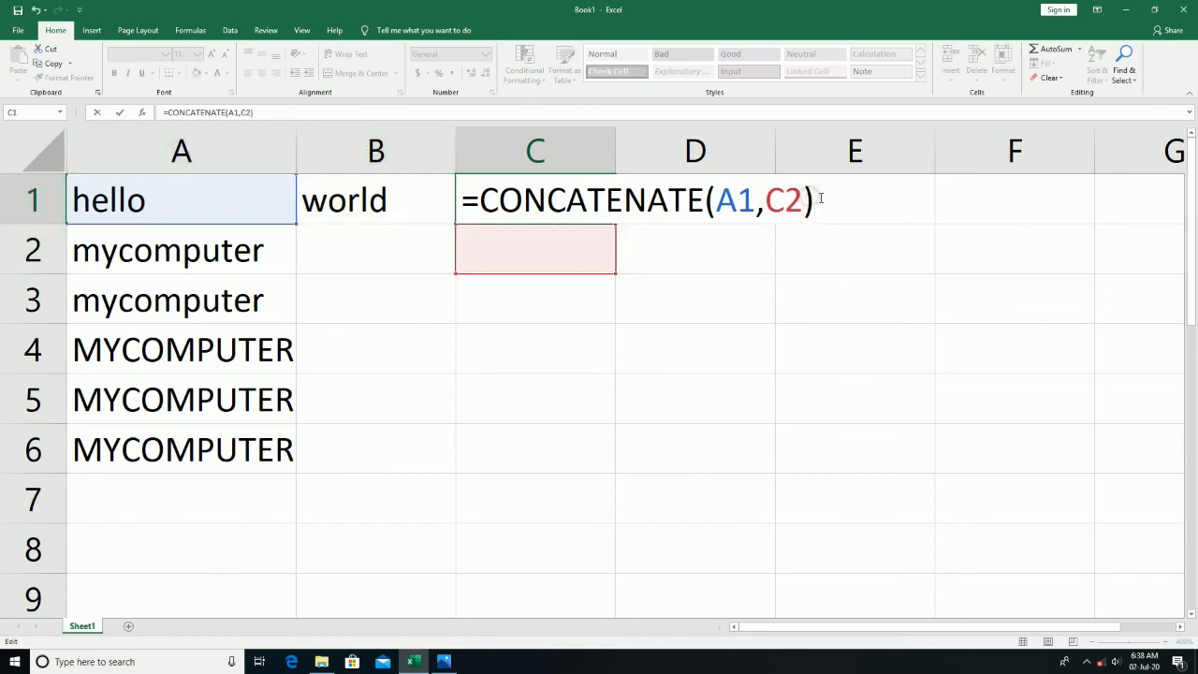
{"action": "key", "text": "Return"}
Correct the second argument of the CONCATENATE formula in C1 to b1
{"action": "left_click", "coordinate": [525, 197]}
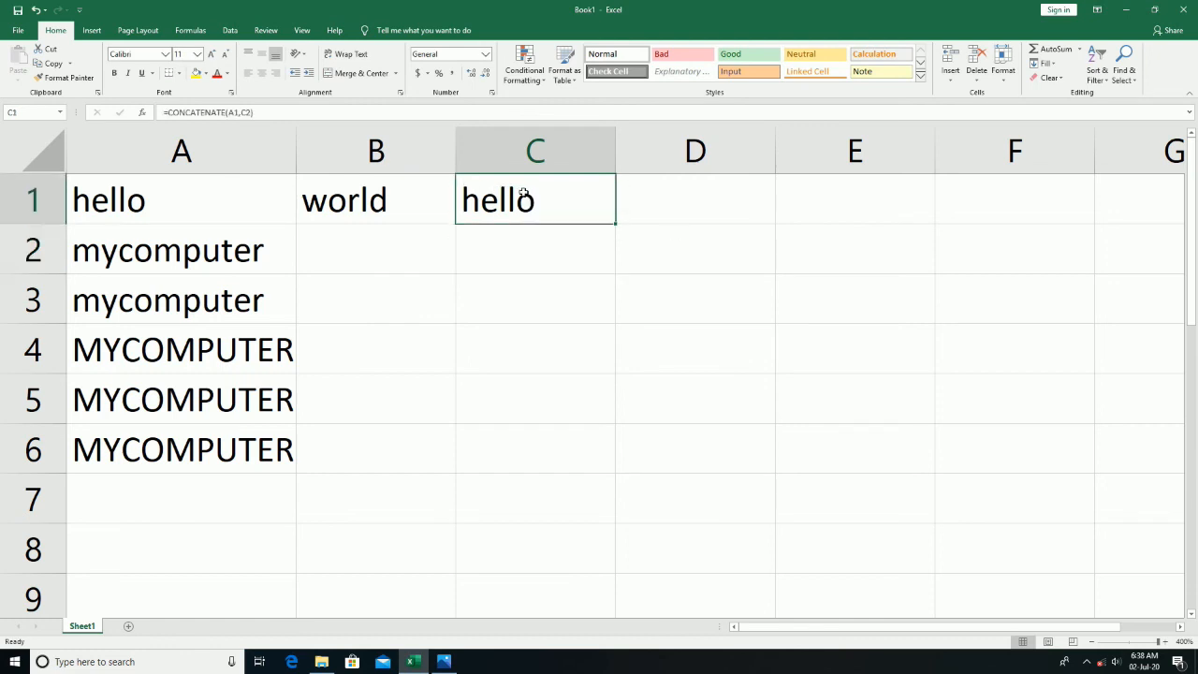
{"action": "double_click", "coordinate": [544, 194]}
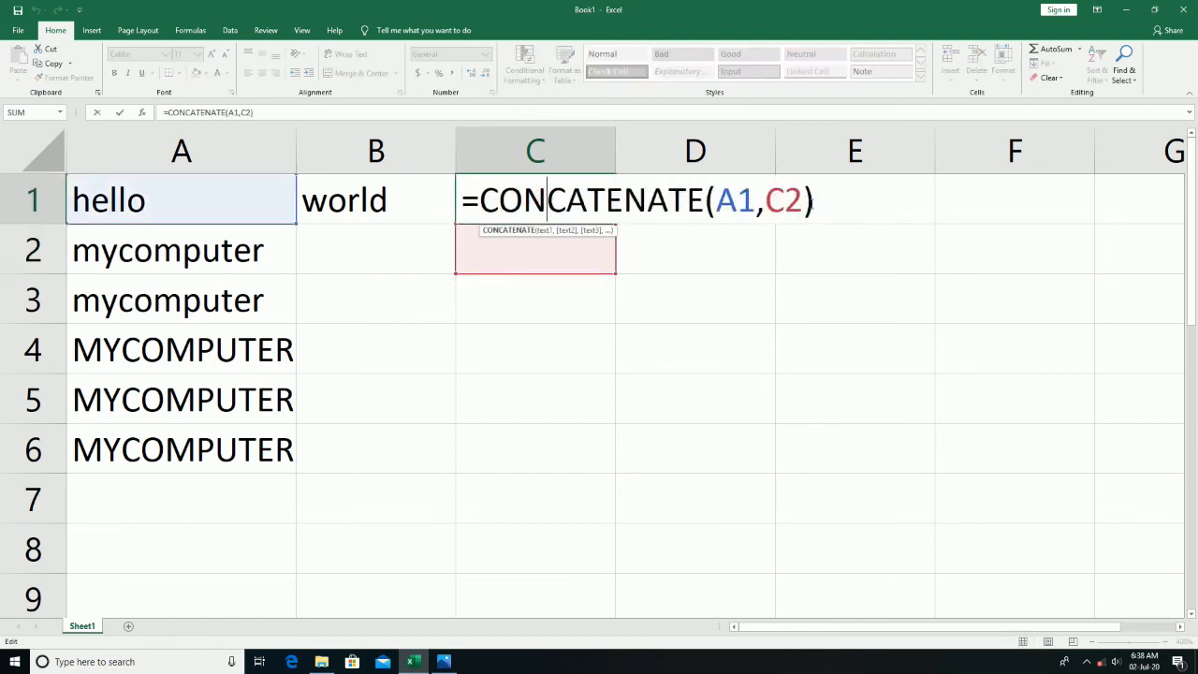
{"action": "key", "text": "Right"}
{"action": "key", "text": "Right"}
{"action": "key", "text": "Right"}
{"action": "key", "text": "Right"}
{"action": "key", "text": "Right"}
{"action": "key", "text": "Right"}
{"action": "left_click", "coordinate": [785, 200]}
{"action": "key", "text": "BackSpace"}
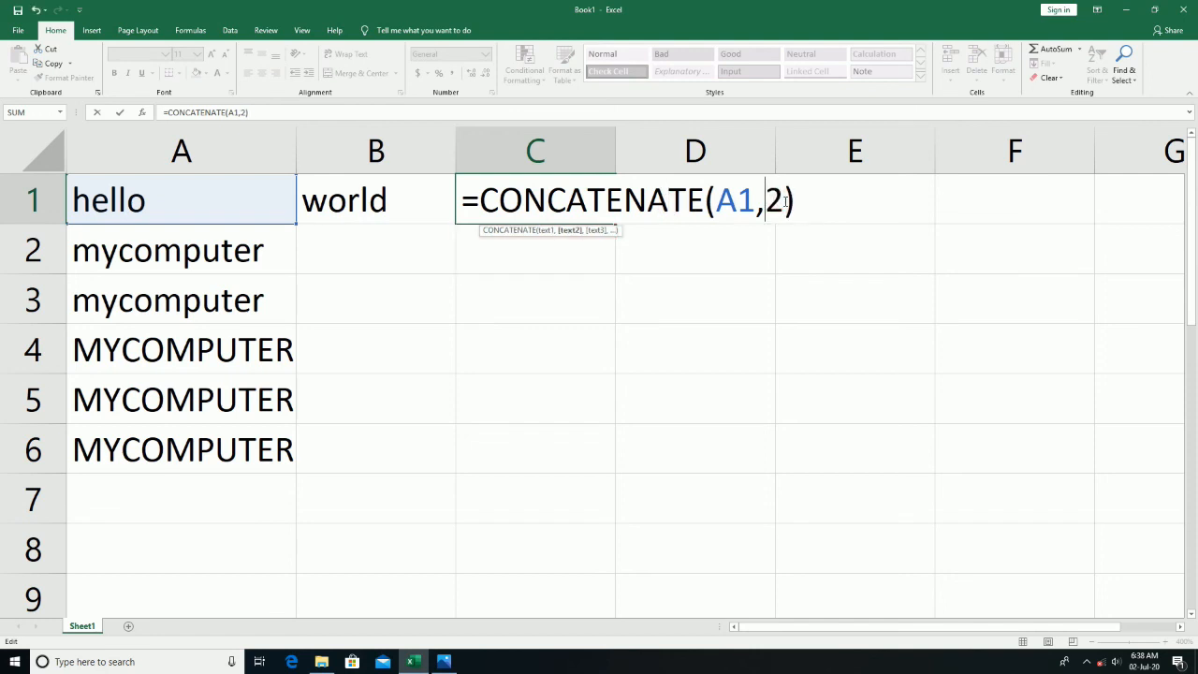
{"action": "type", "text": "b"}
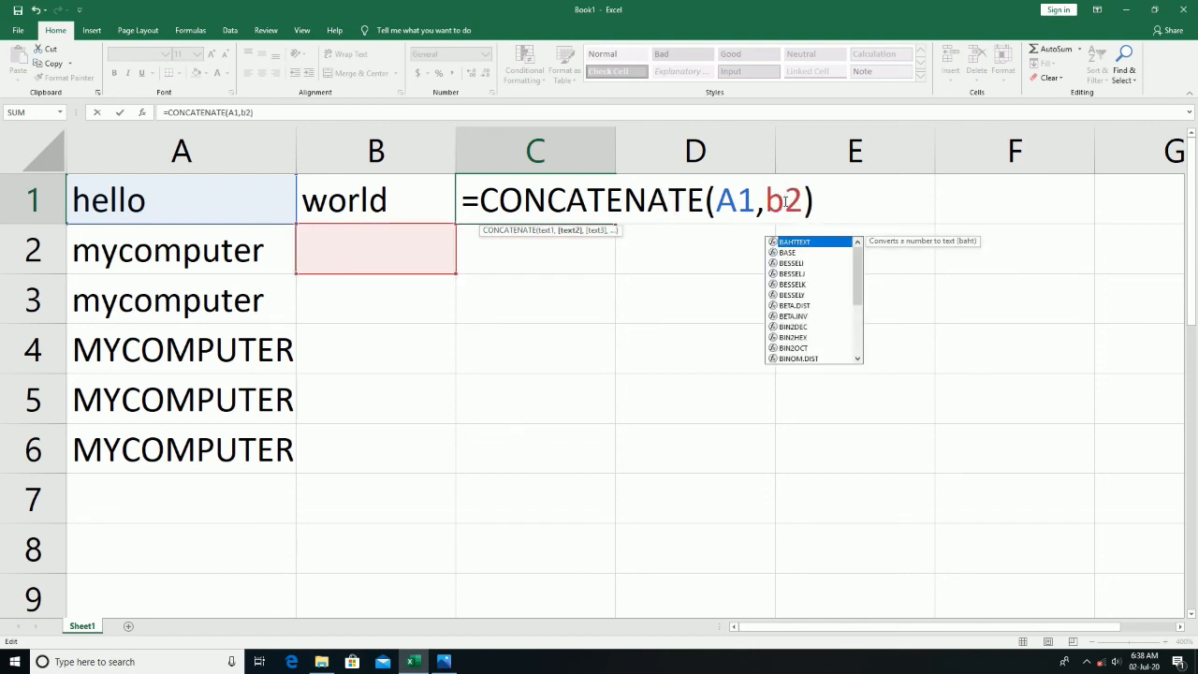
{"action": "key", "text": "Delete"}
{"action": "type", "text": "1"}
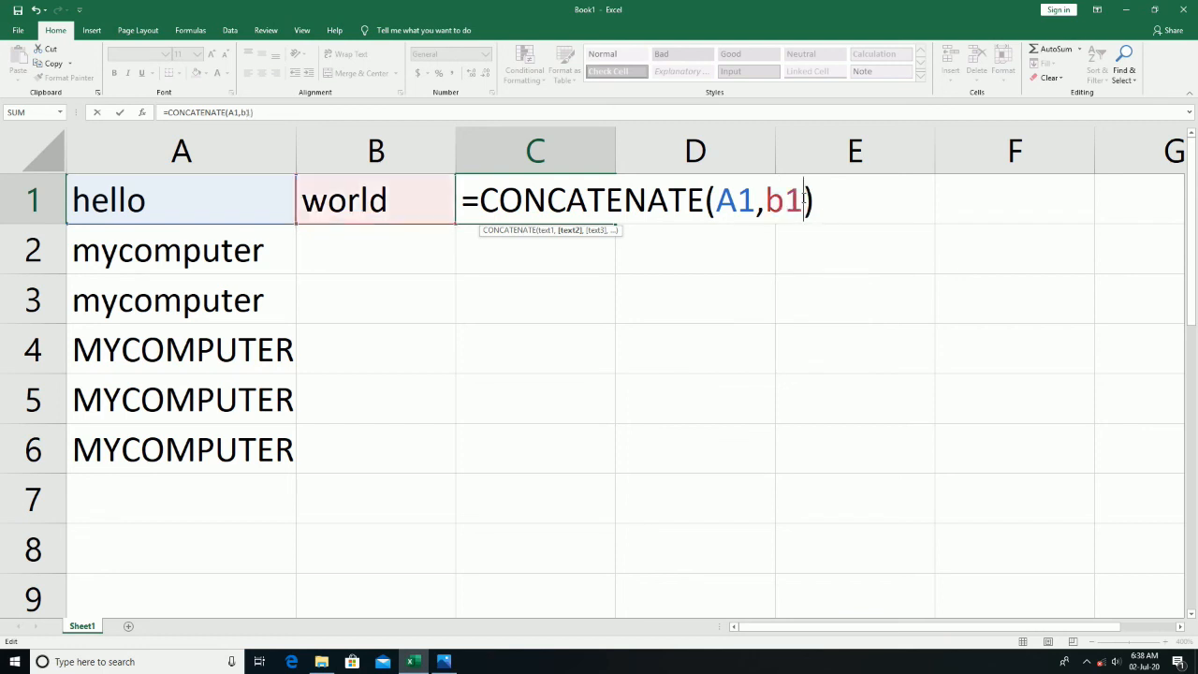
{"action": "key", "text": "Return"}
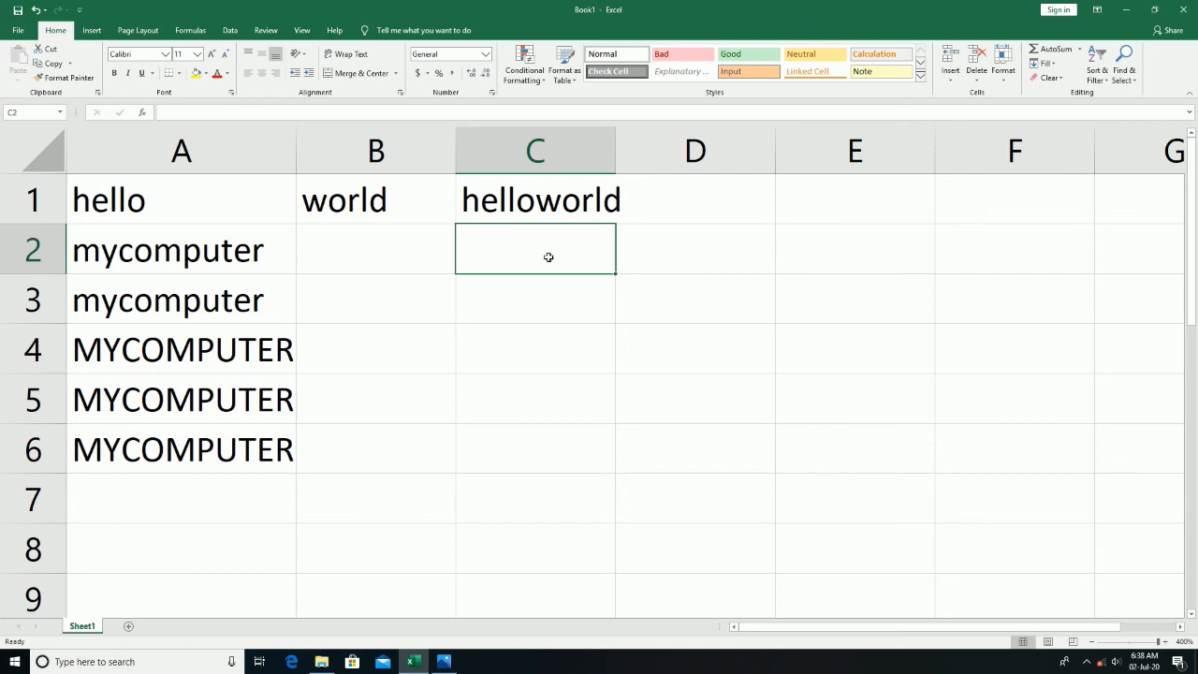
Enter =len(a2) in C2 to count the characters of the text in A2
{"action": "type", "text": "=len"}
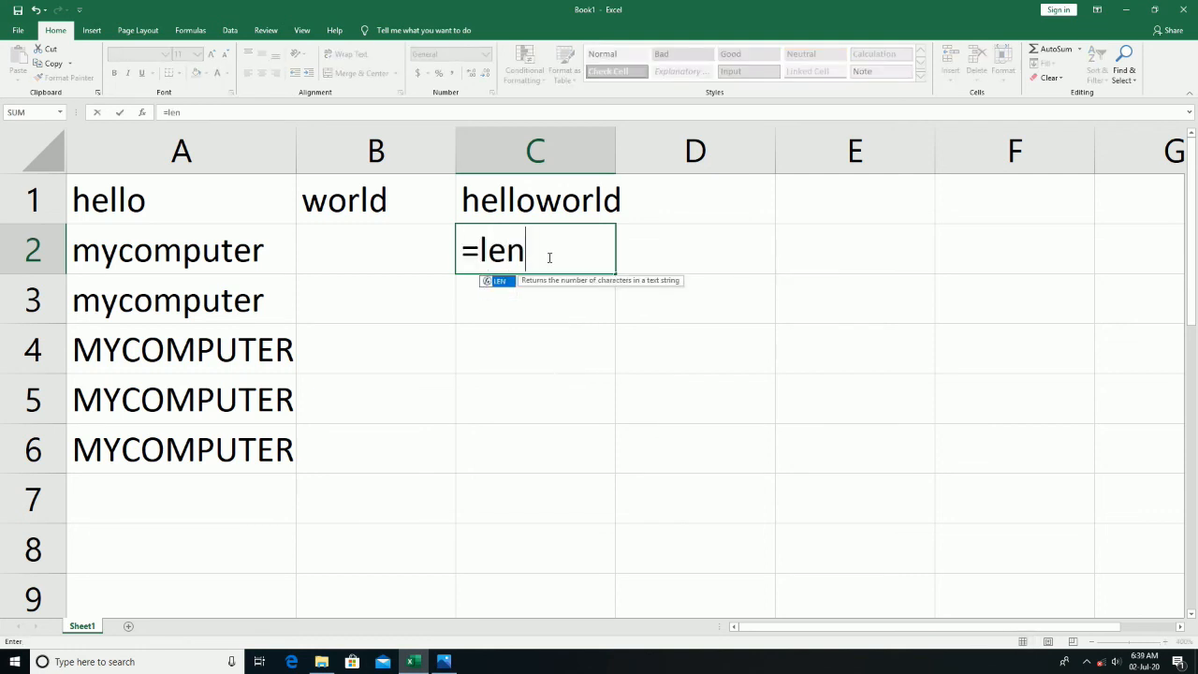
{"action": "type", "text": "("}
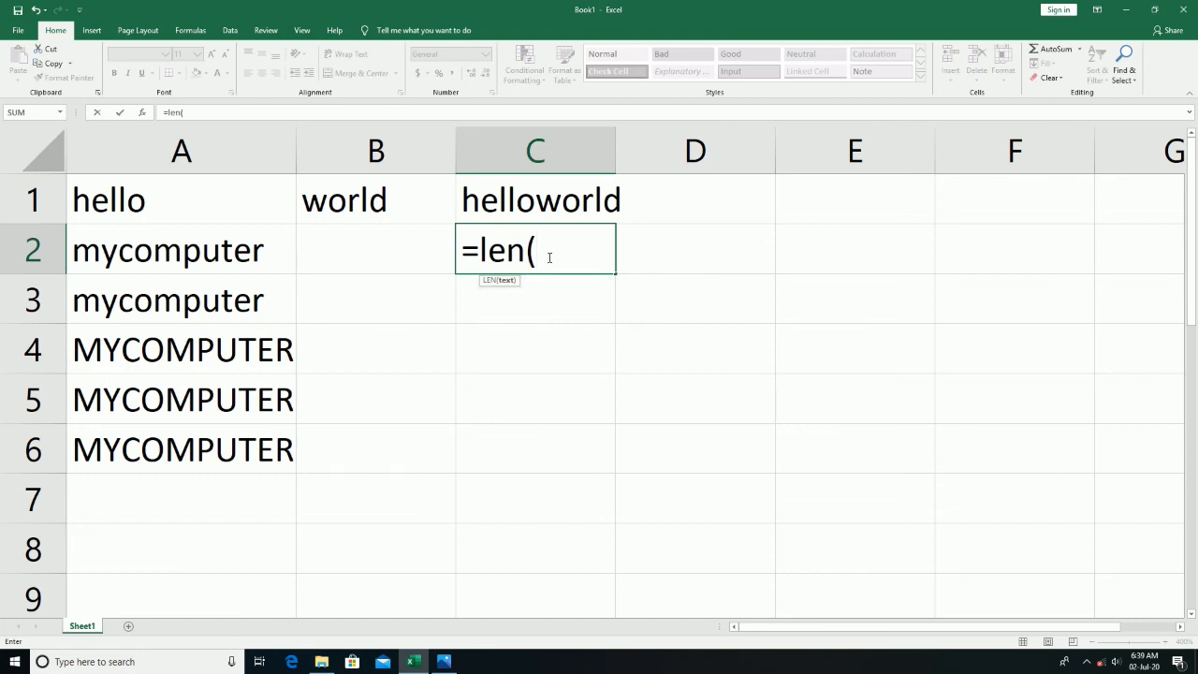
{"action": "type", "text": "a"}
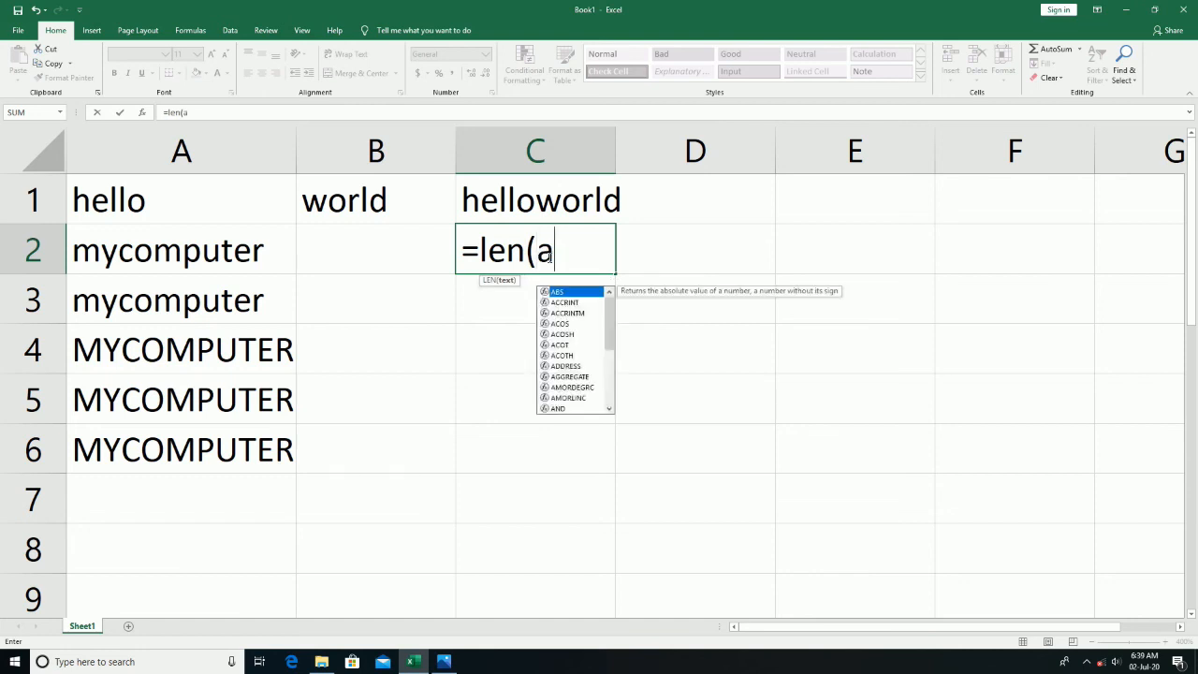
{"action": "type", "text": "2)"}
{"action": "key", "text": "Return"}
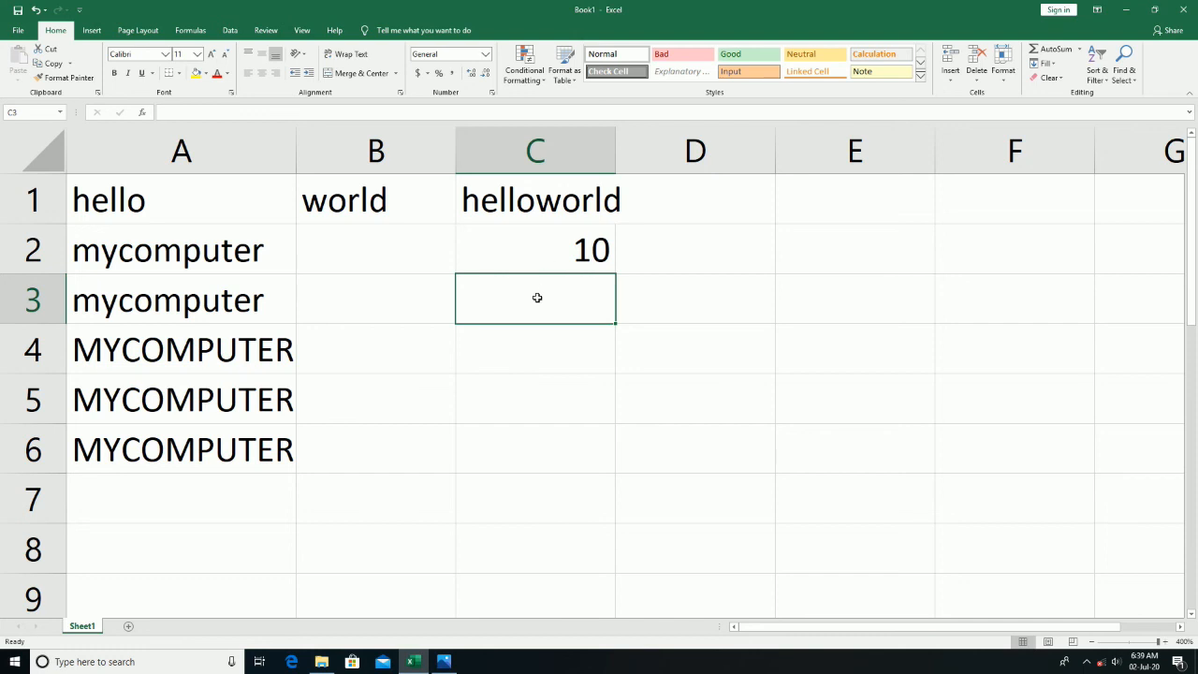
Enter =upper(a3) in C3 to convert the text in A3 to uppercase
{"action": "type", "text": "="}
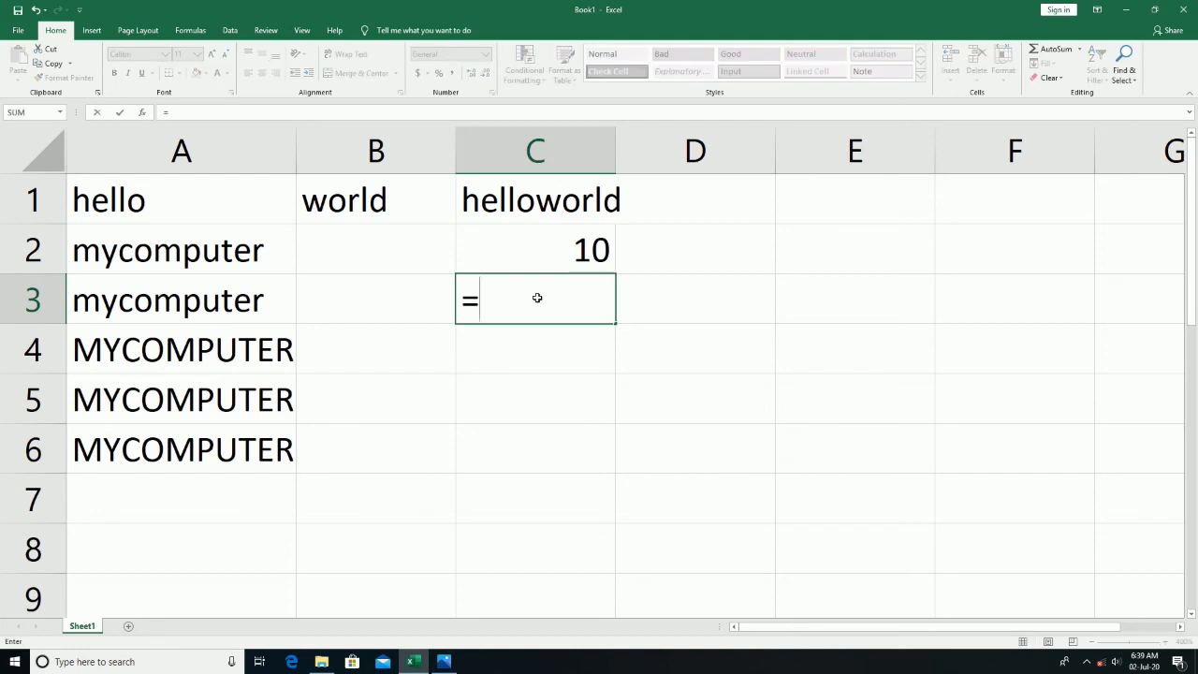
{"action": "type", "text": "upp"}
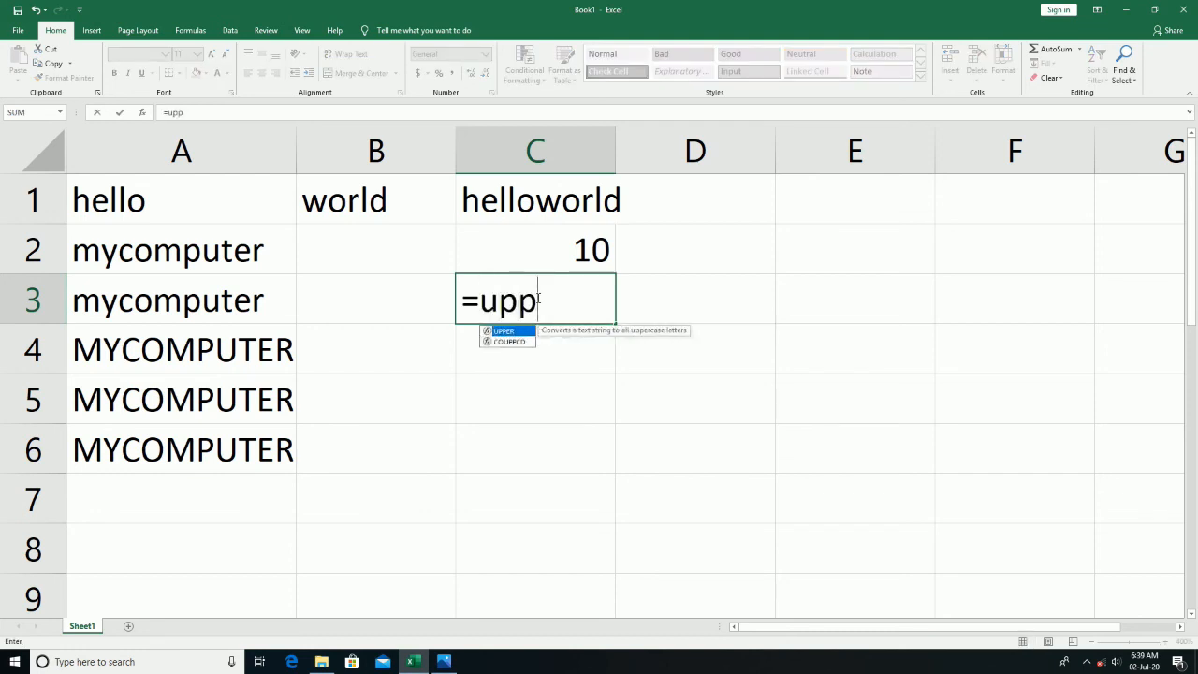
{"action": "type", "text": "er("}
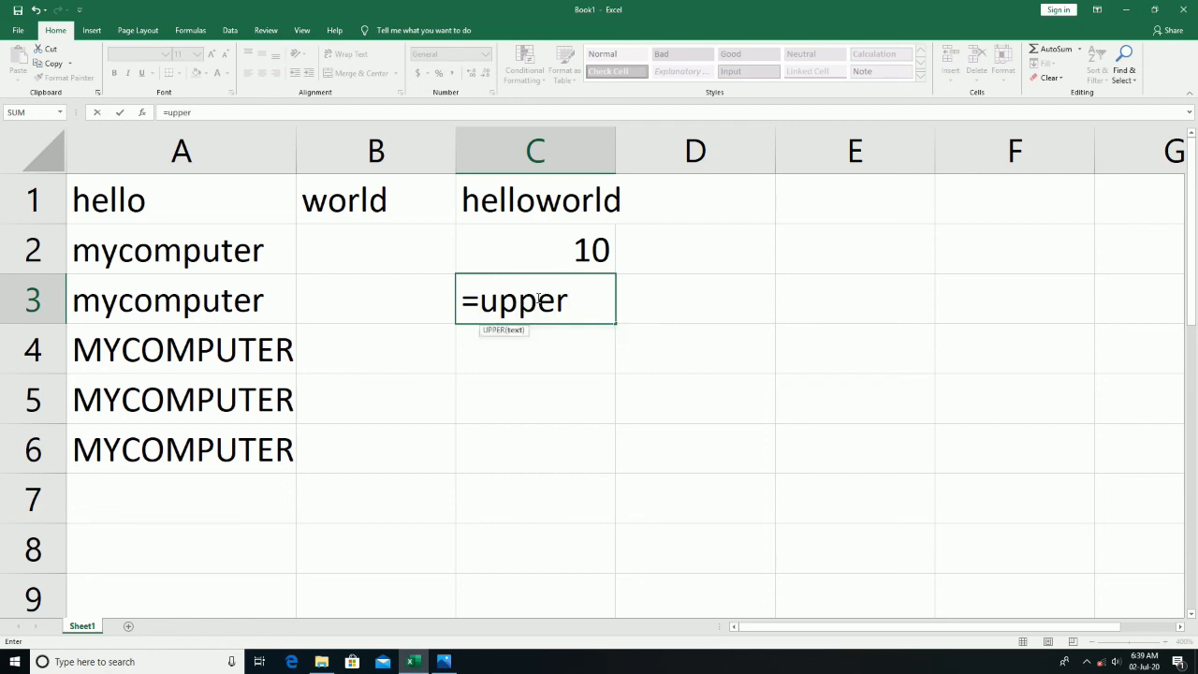
{"action": "type", "text": "a3)"}
{"action": "key", "text": "Return"}
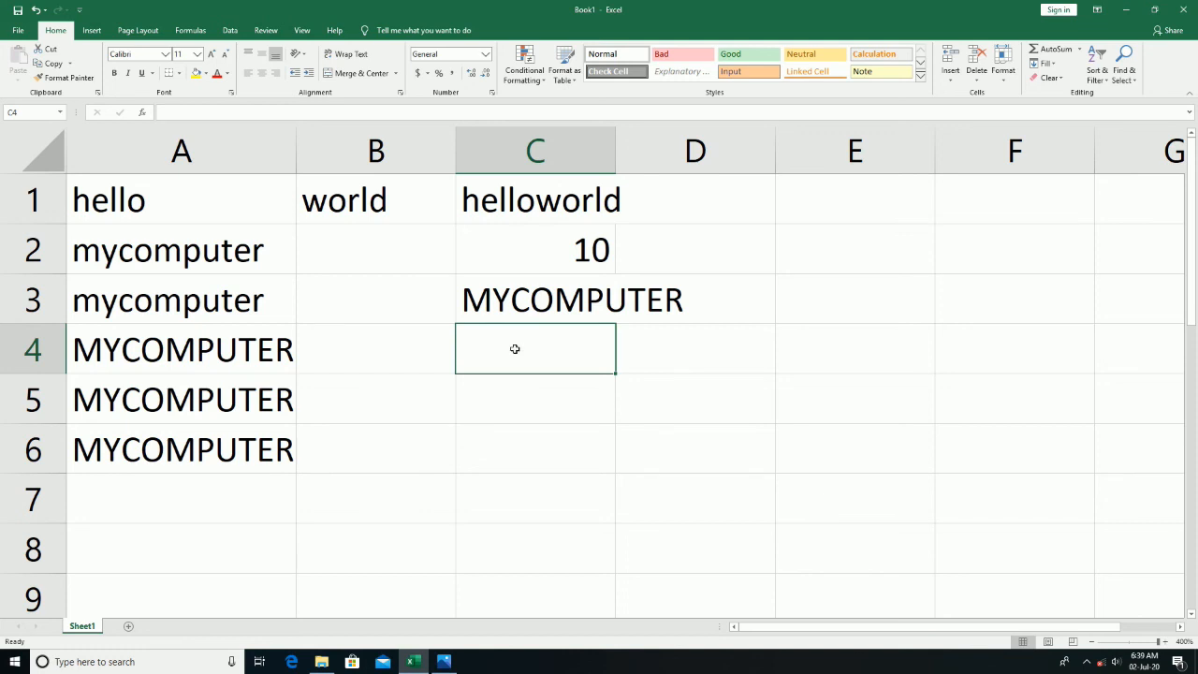
Enter =lower(a4) in C4 to convert the text in A4 to lowercase
{"action": "type", "text": "=lo"}
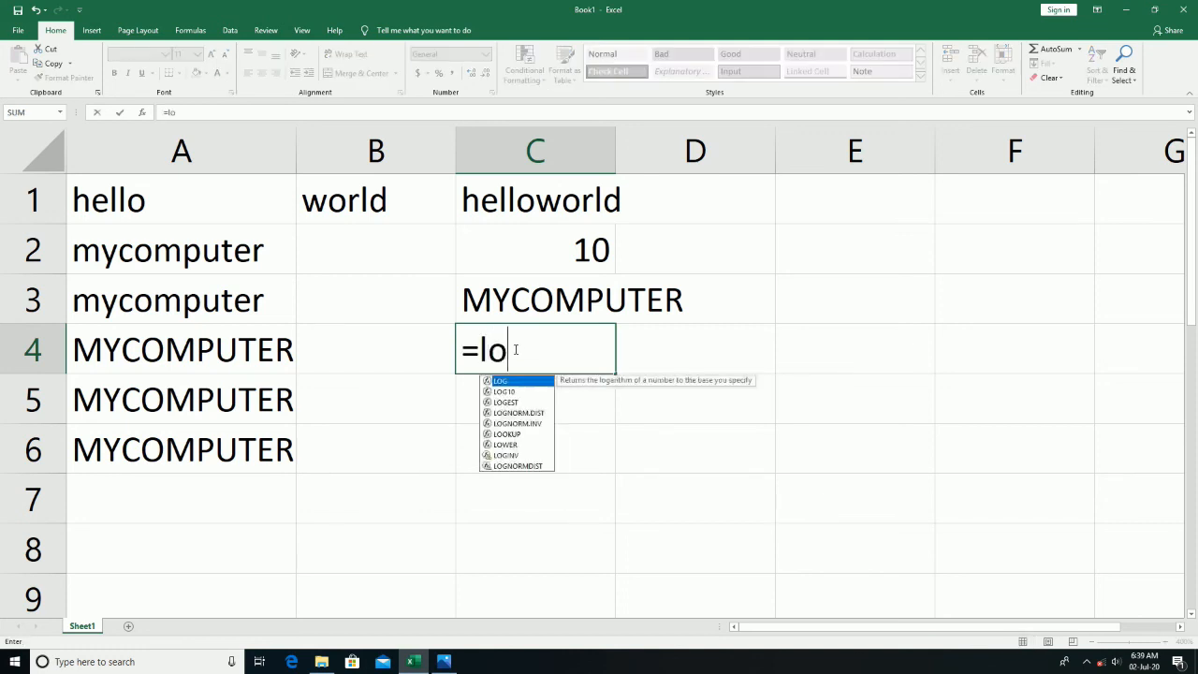
{"action": "type", "text": "wer("}
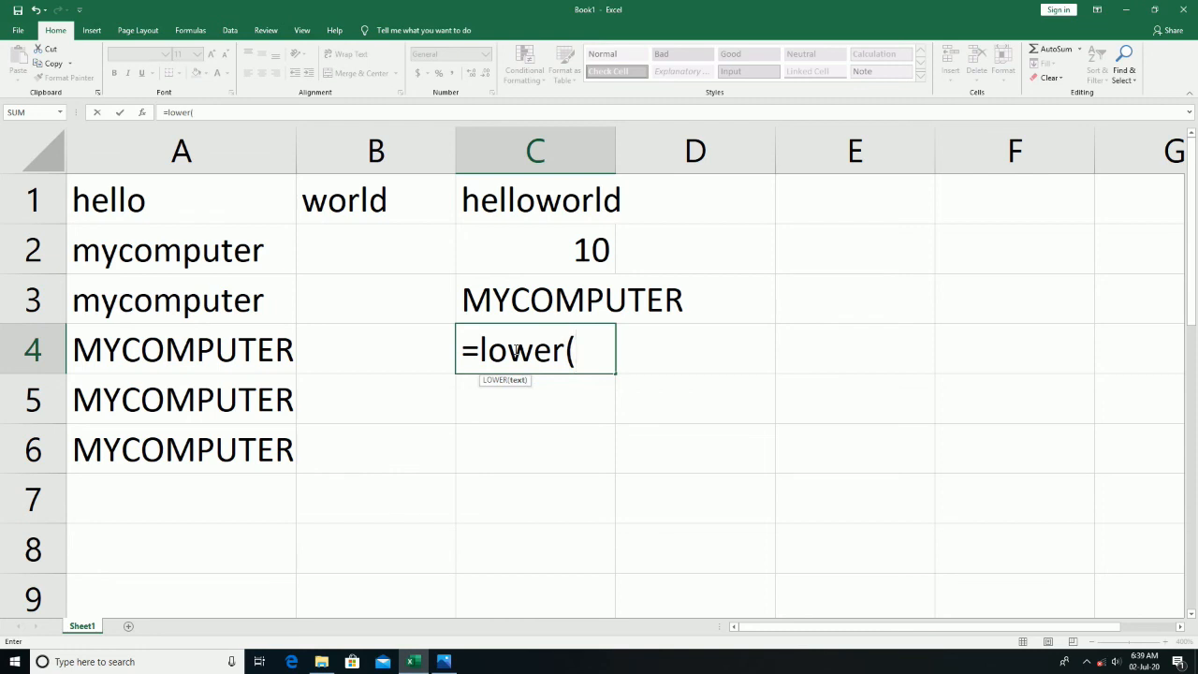
{"action": "type", "text": "a4"}
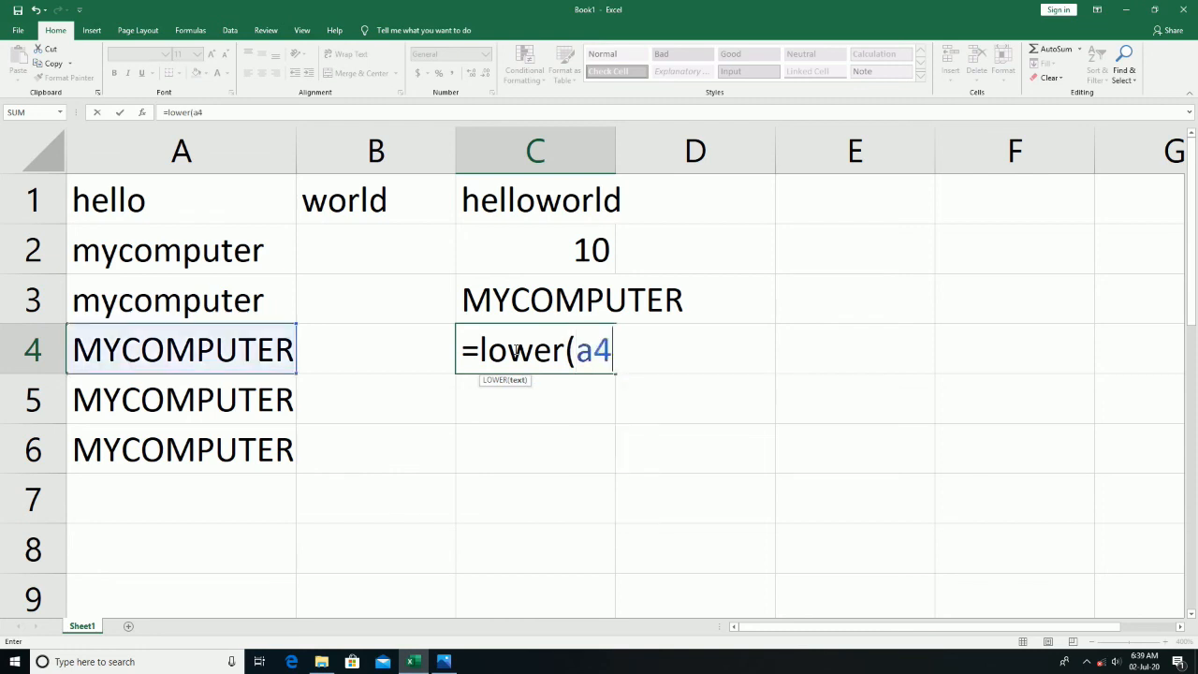
{"action": "type", "text": ")"}
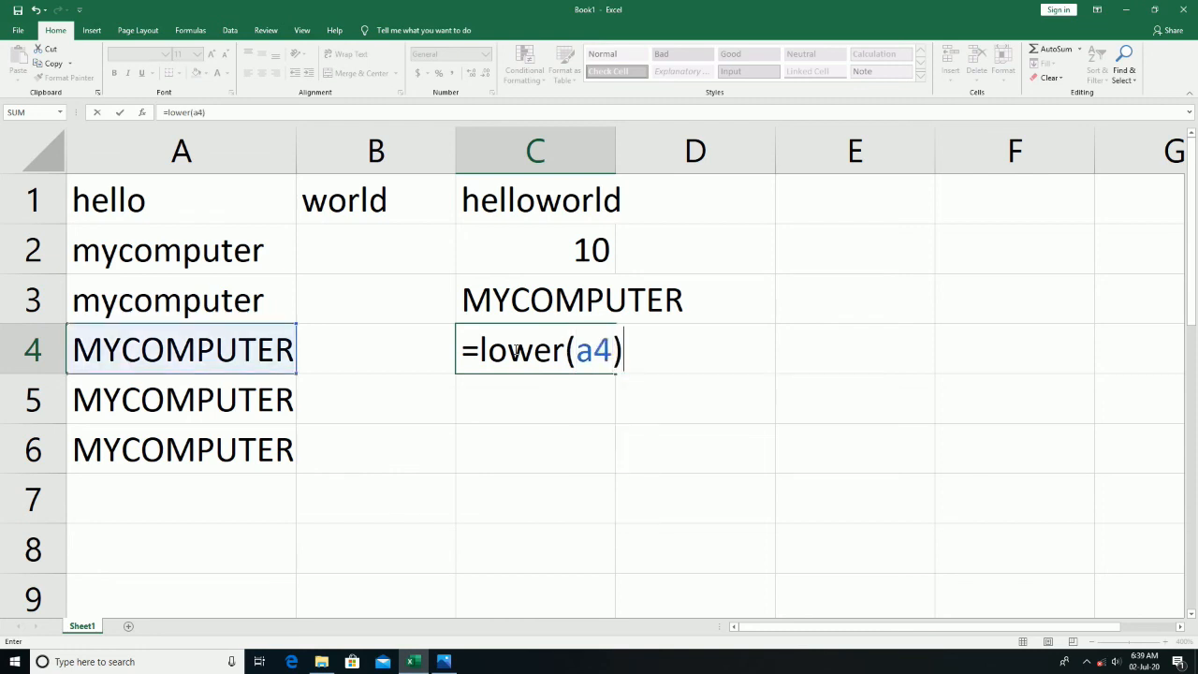
{"action": "key", "text": "Return"}
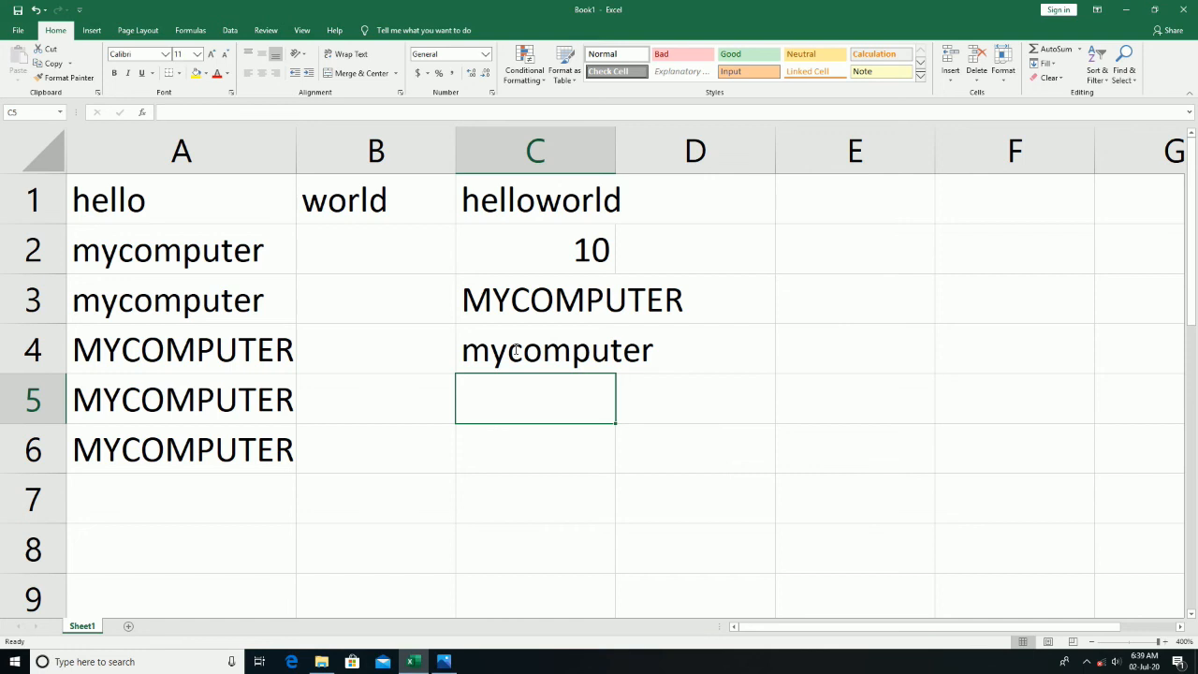
Enter =right(a5,3) in C5 to extract the last three characters of the text in A5
{"action": "type", "text": "="}
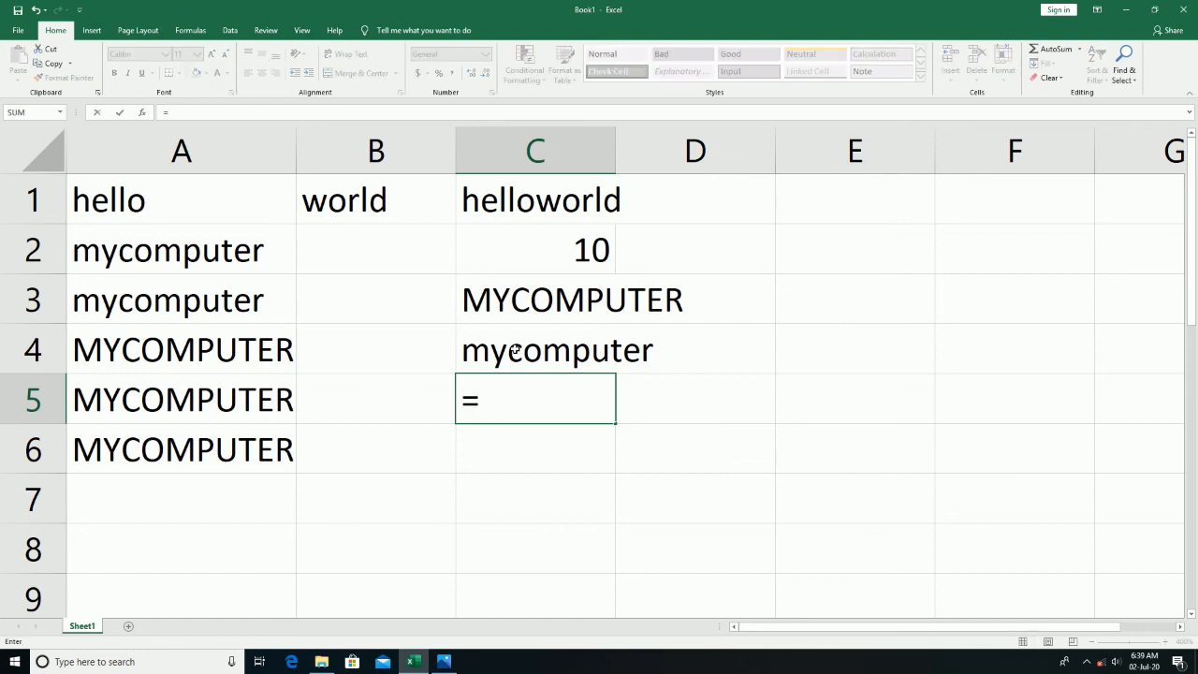
{"action": "type", "text": "right"}
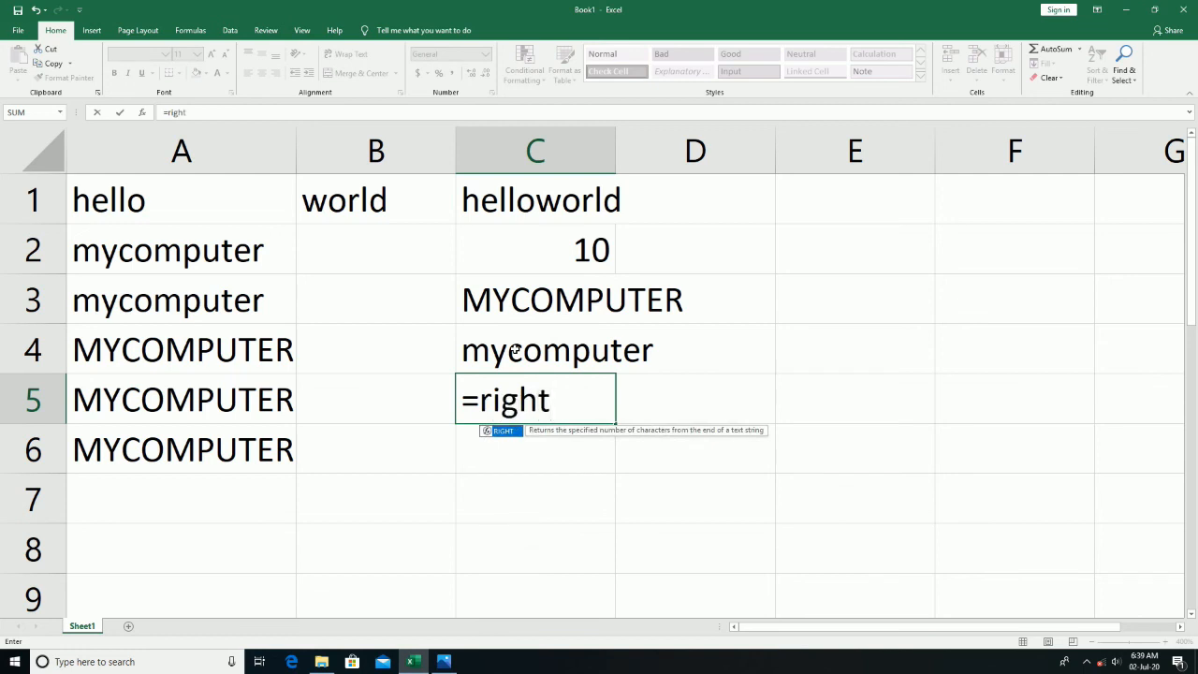
{"action": "type", "text": "("}
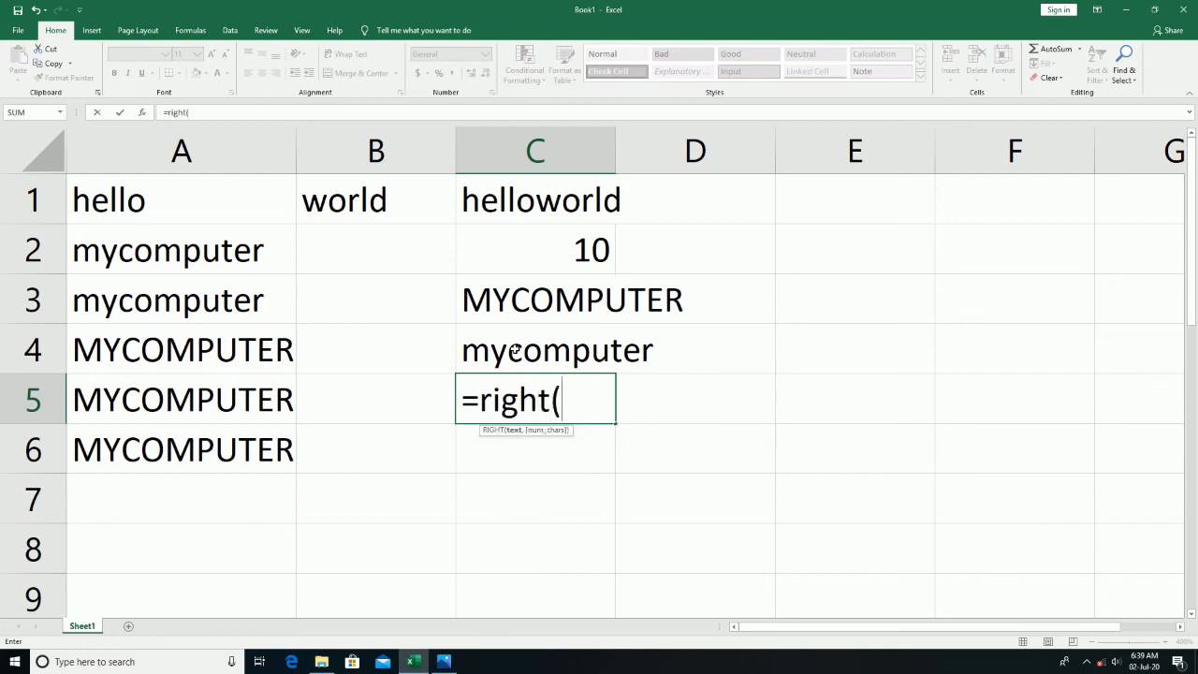
{"action": "type", "text": "a5"}
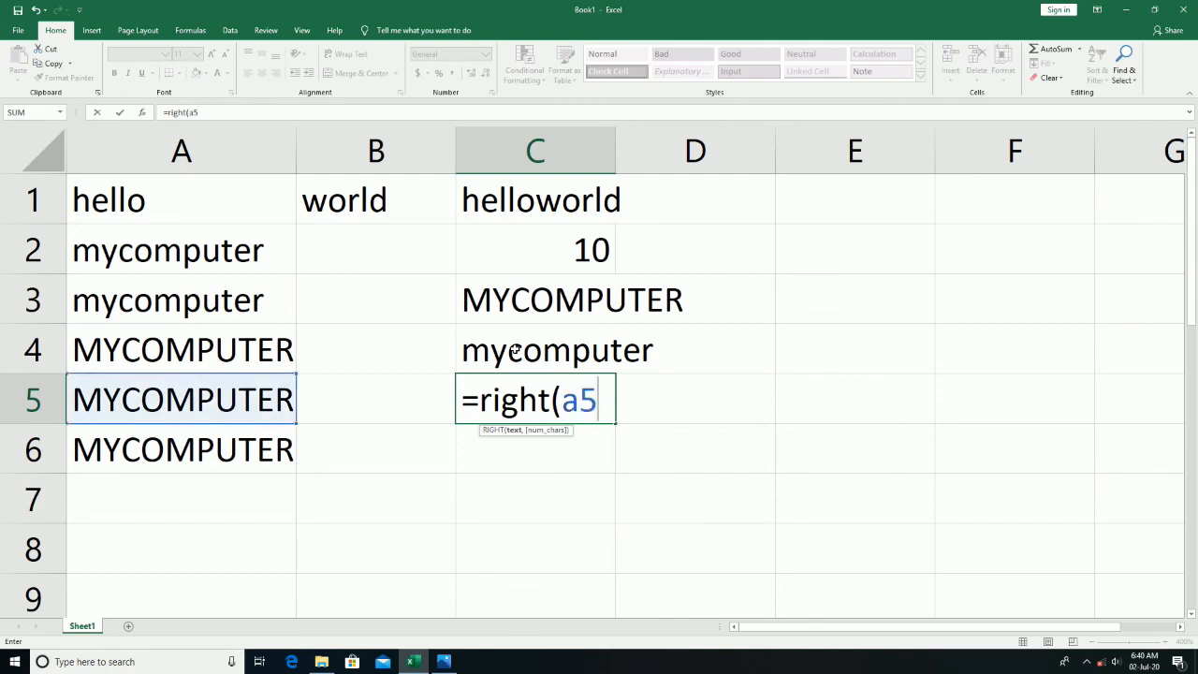
{"action": "type", "text": ",3"}
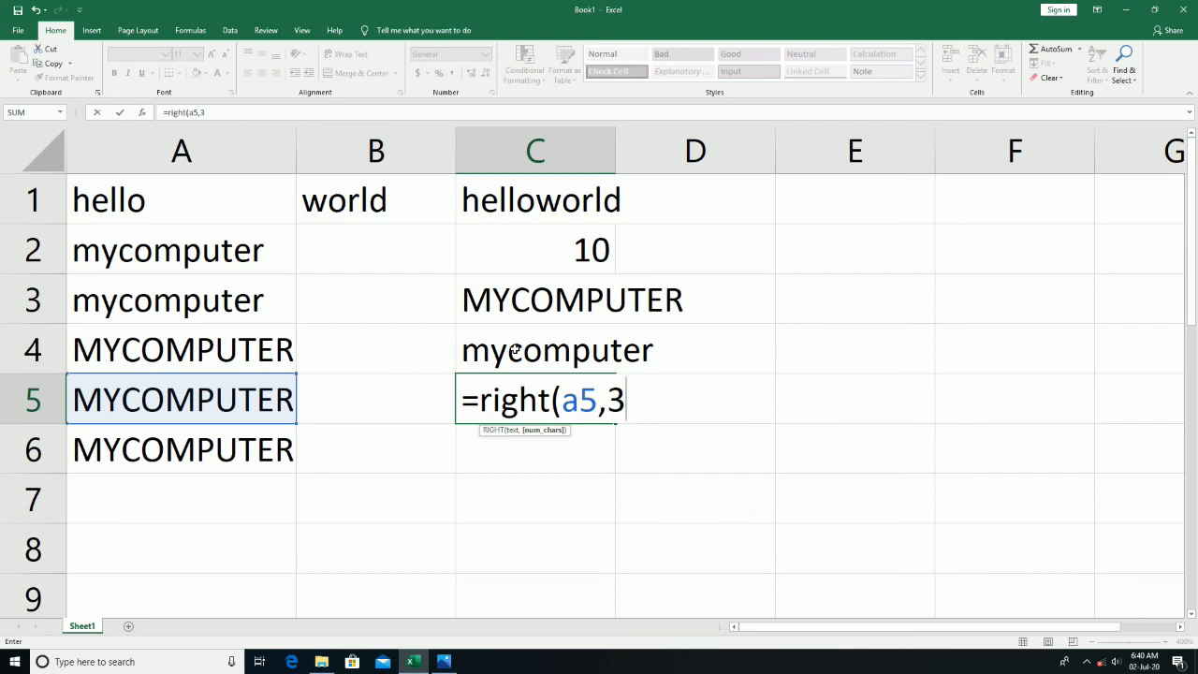
{"action": "type", "text": ")"}
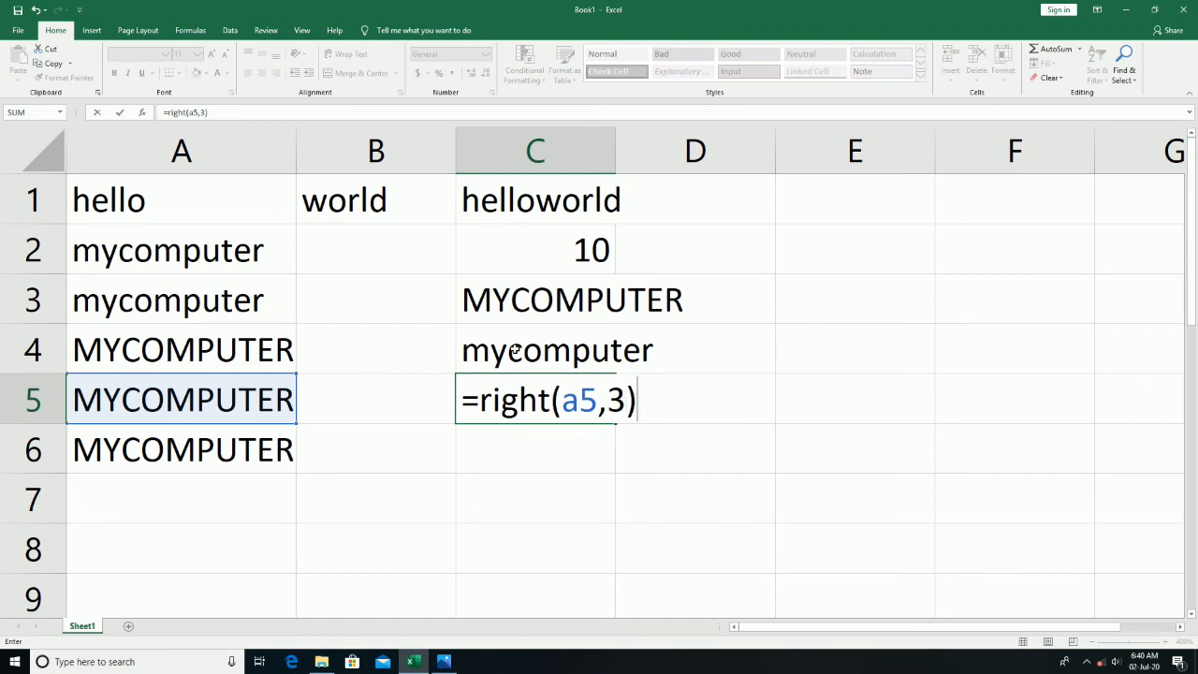
{"action": "key", "text": "Return"}
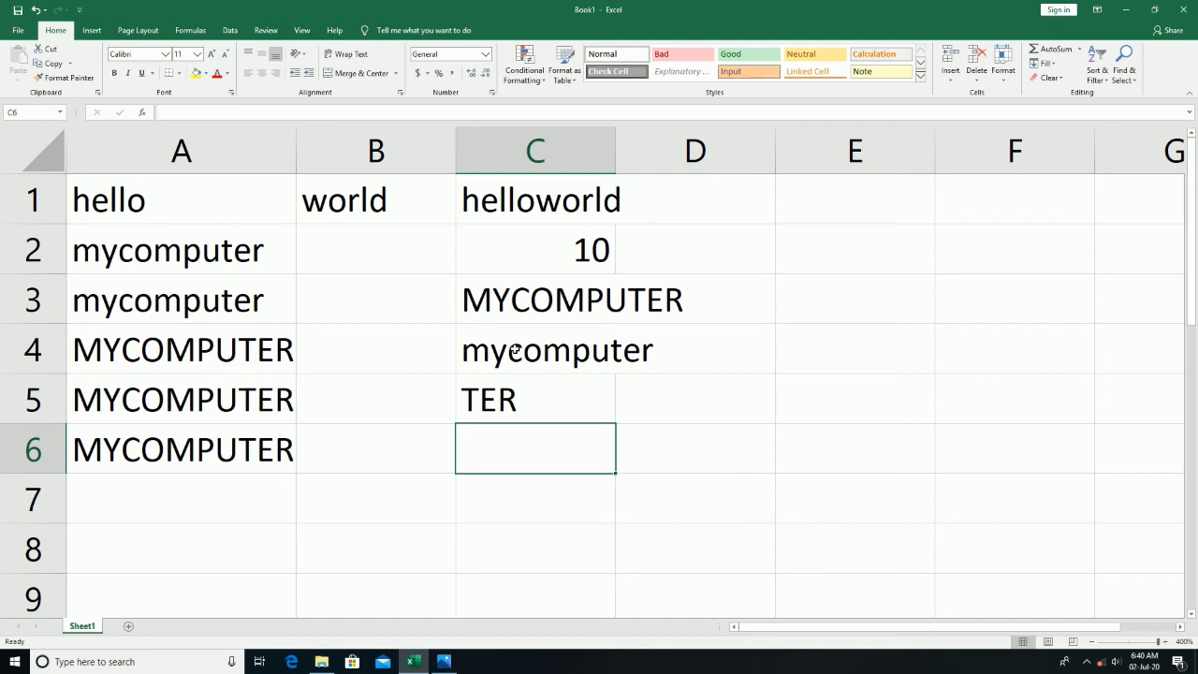
Enter =mid(a6,3,5) in C6 to extract five characters from the text in A6, starting at the third
{"action": "type", "text": "="}
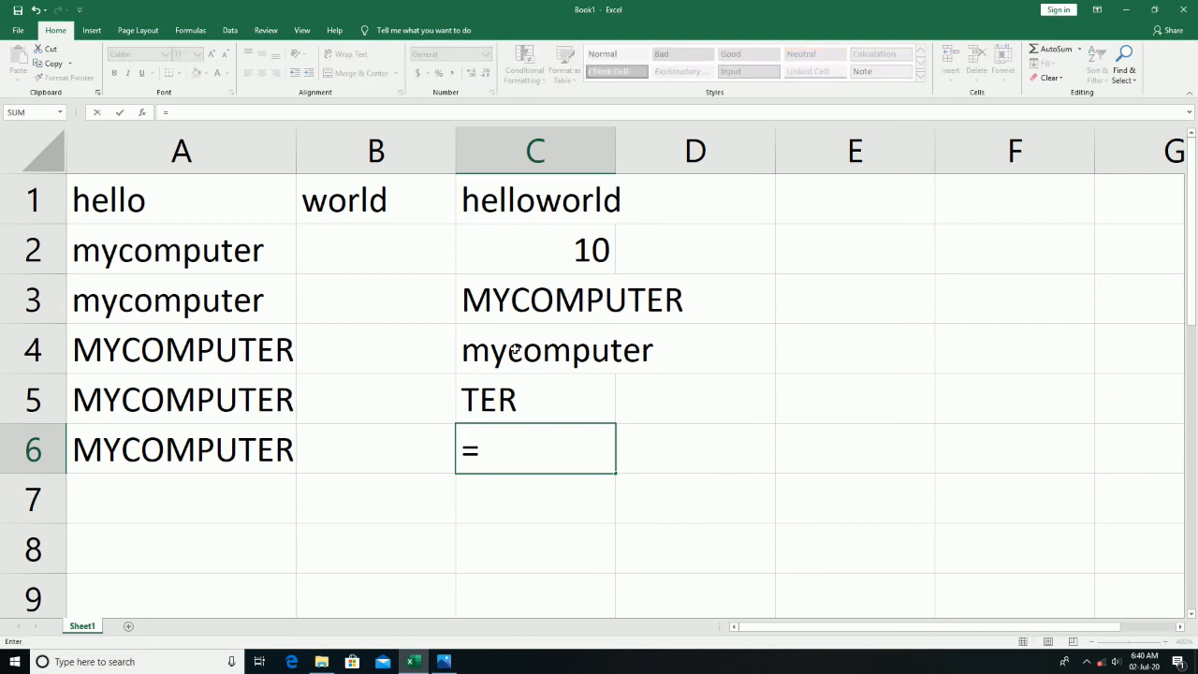
{"action": "type", "text": "mid"}
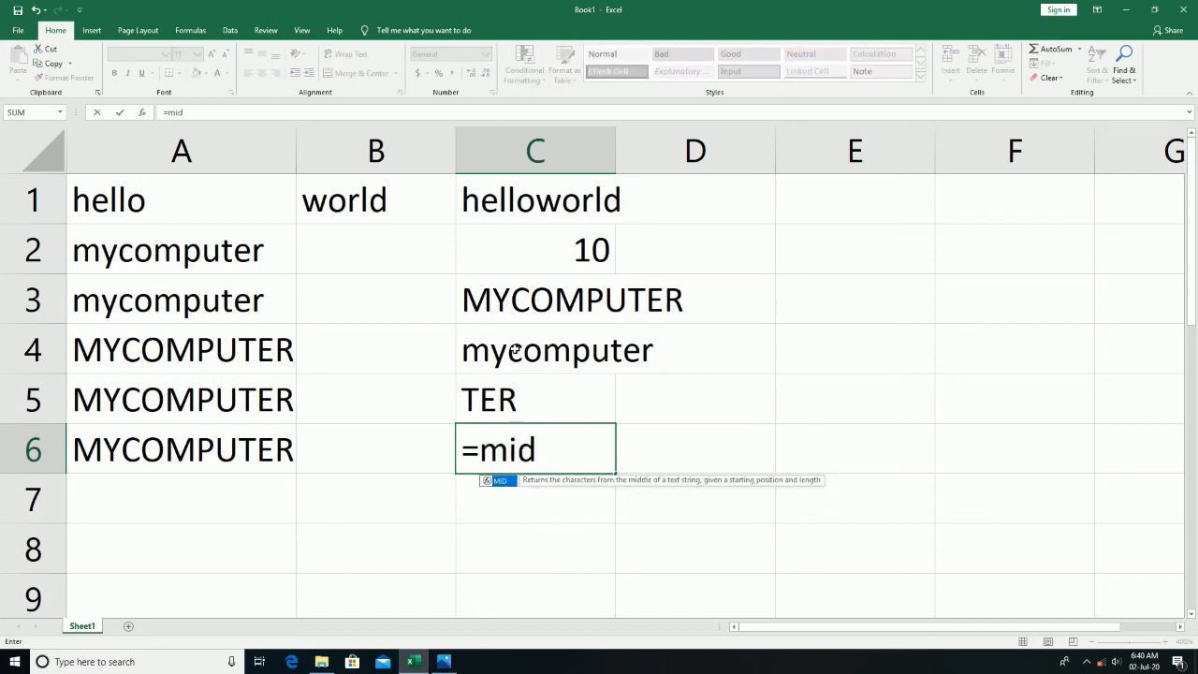
{"action": "type", "text": "("}
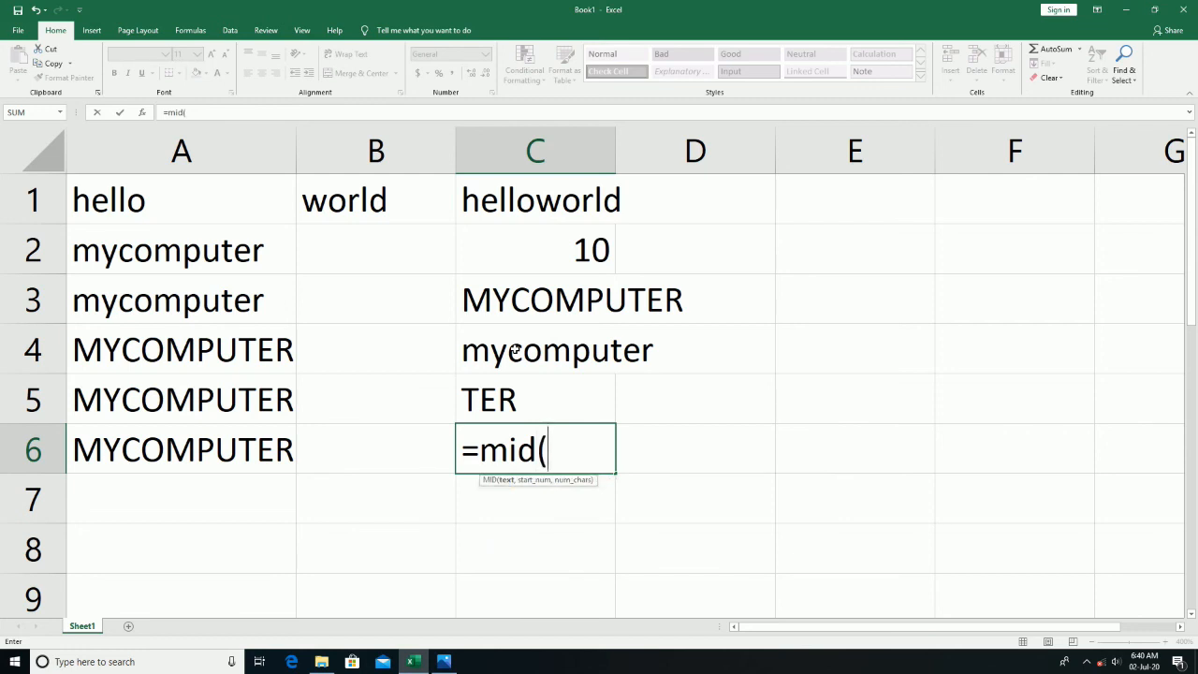
{"action": "type", "text": "a"}
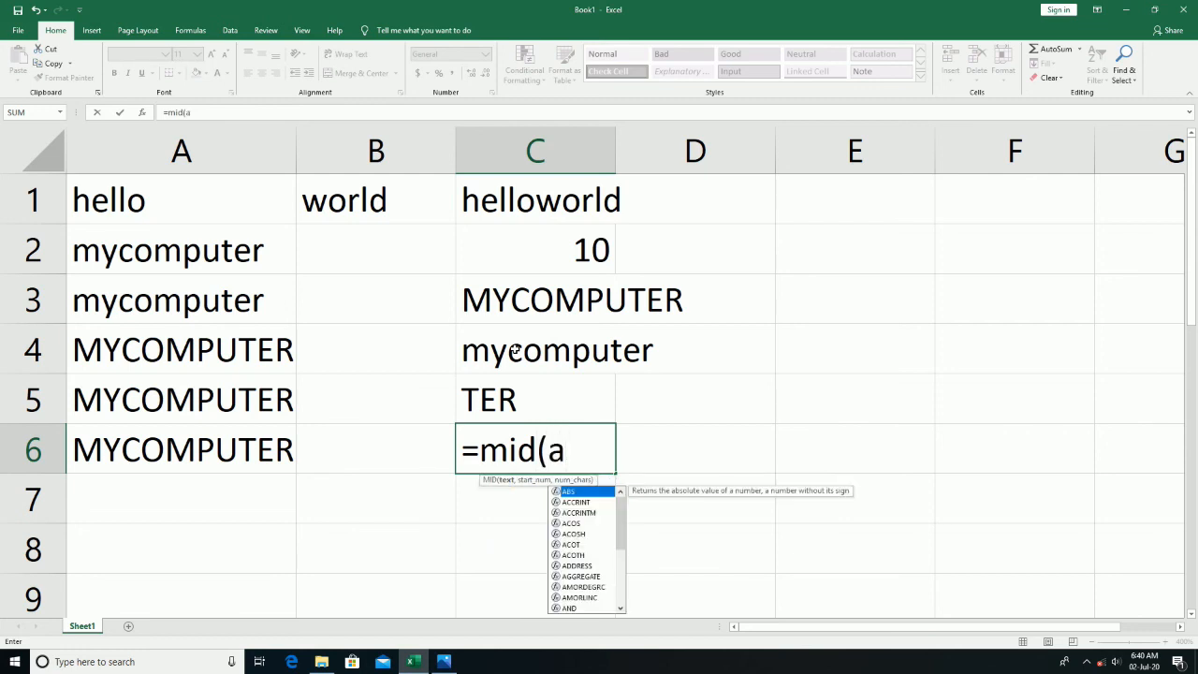
{"action": "type", "text": "6,"}
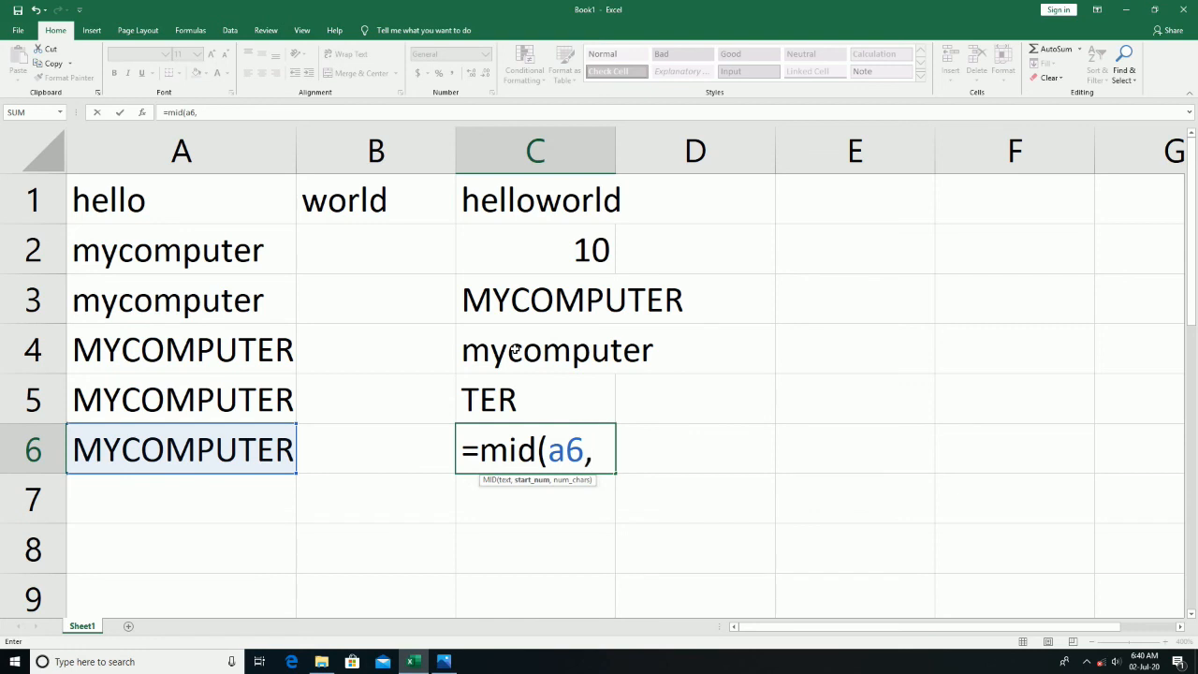
{"action": "type", "text": "3,"}
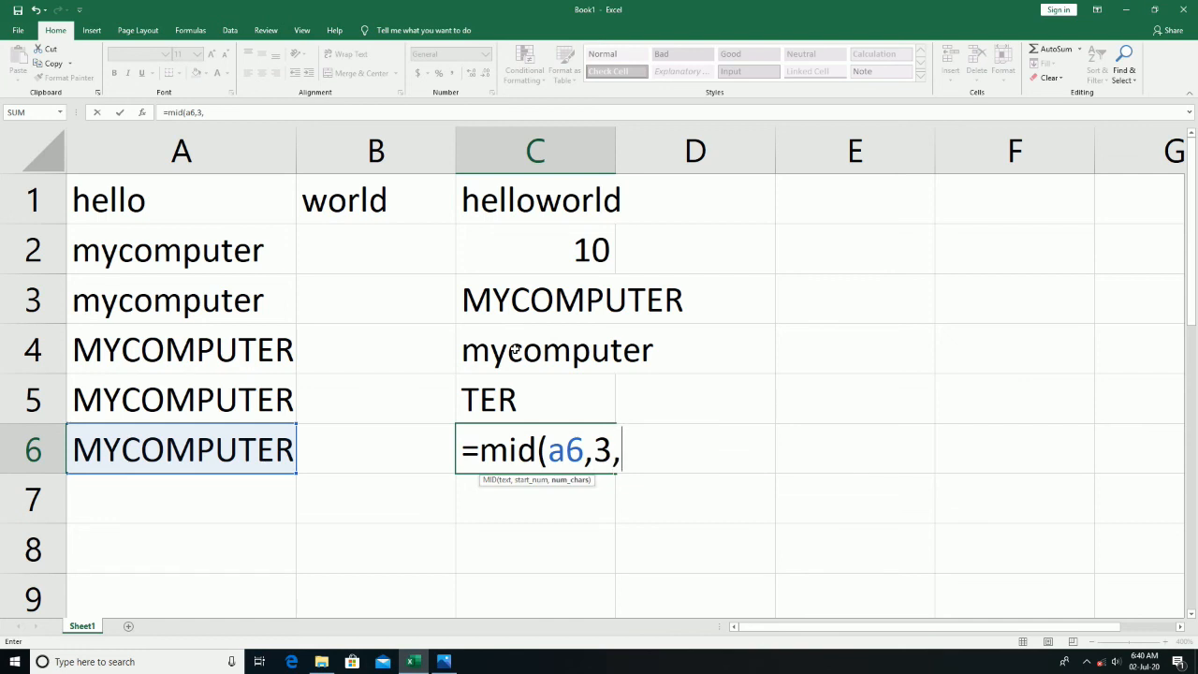
{"action": "type", "text": "5)"}
{"action": "key", "text": "Return"}
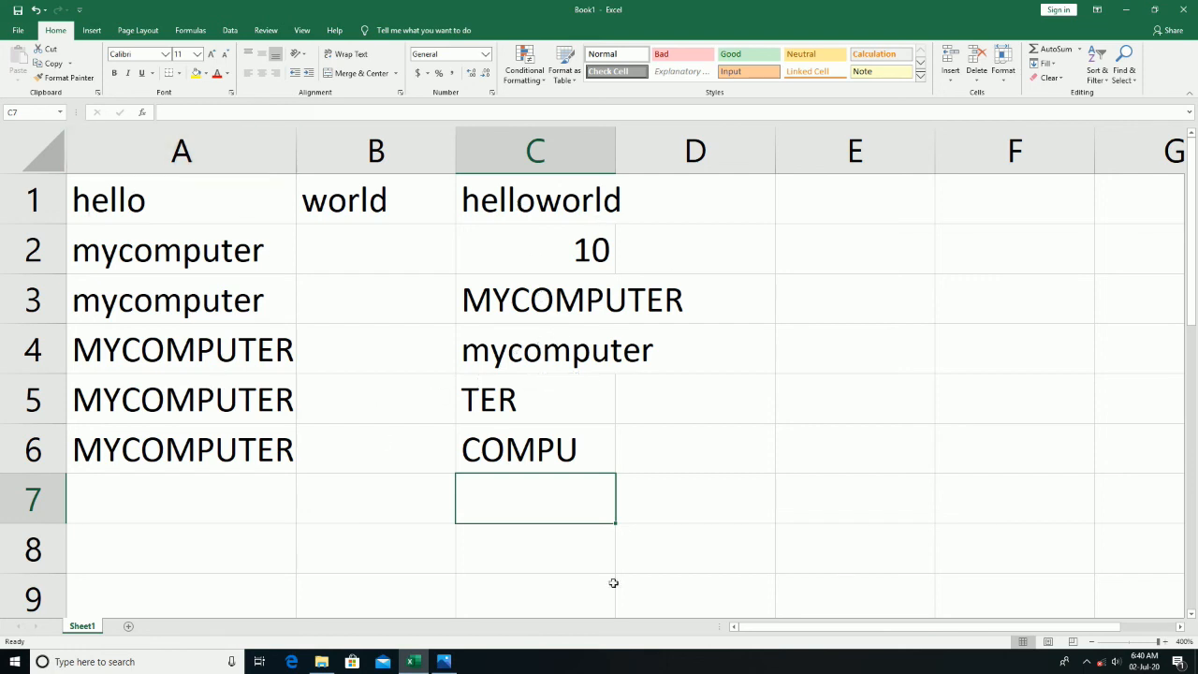
{"action": "left_click", "coordinate": [1088, 662]}
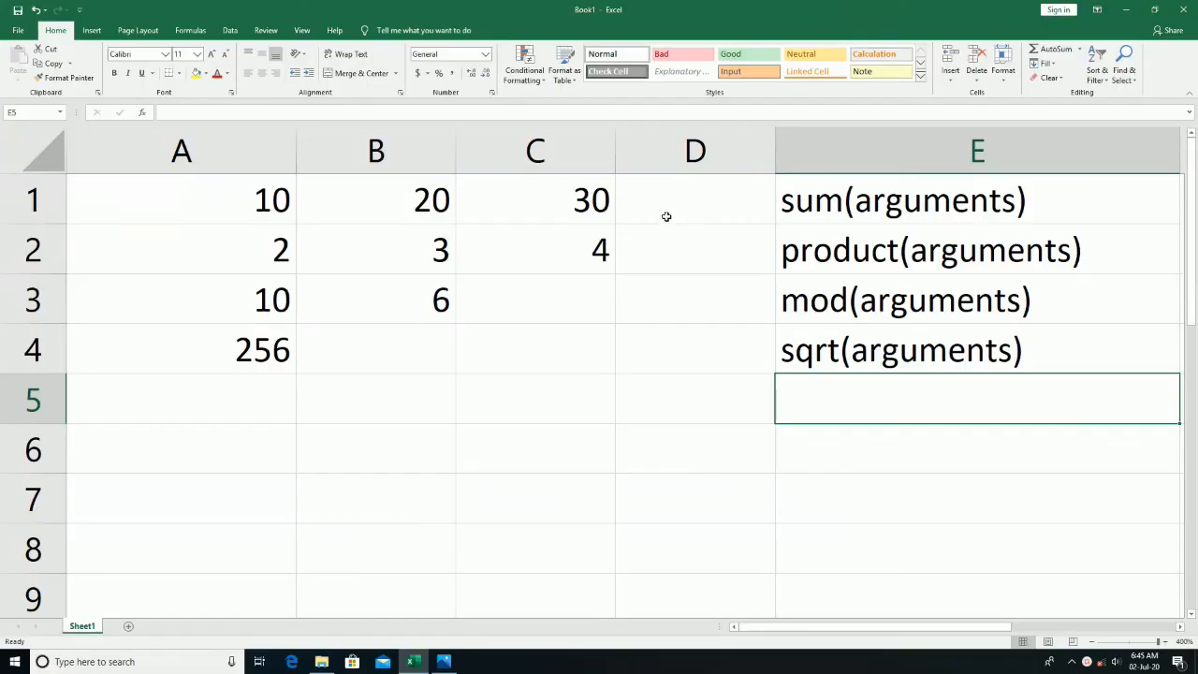
Enter =sum(a1:c1) in D1 to add the numbers in A1 through C1
{"action": "left_click", "coordinate": [713, 208]}
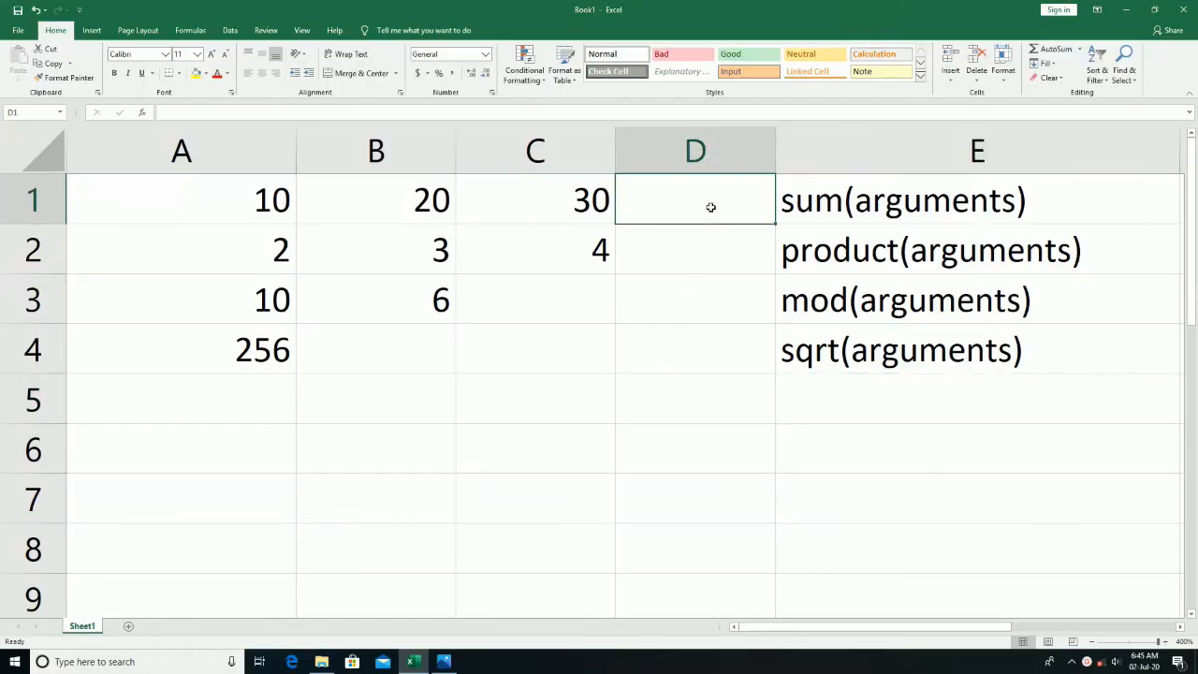
{"action": "type", "text": "=sum"}
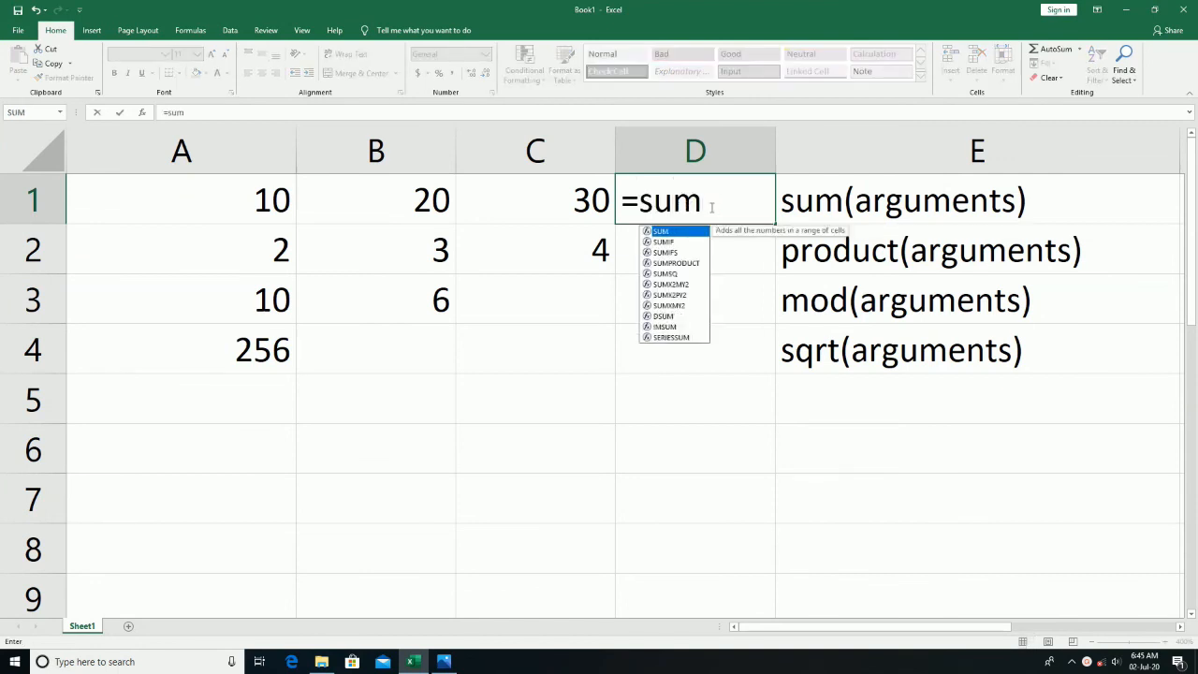
{"action": "type", "text": "("}
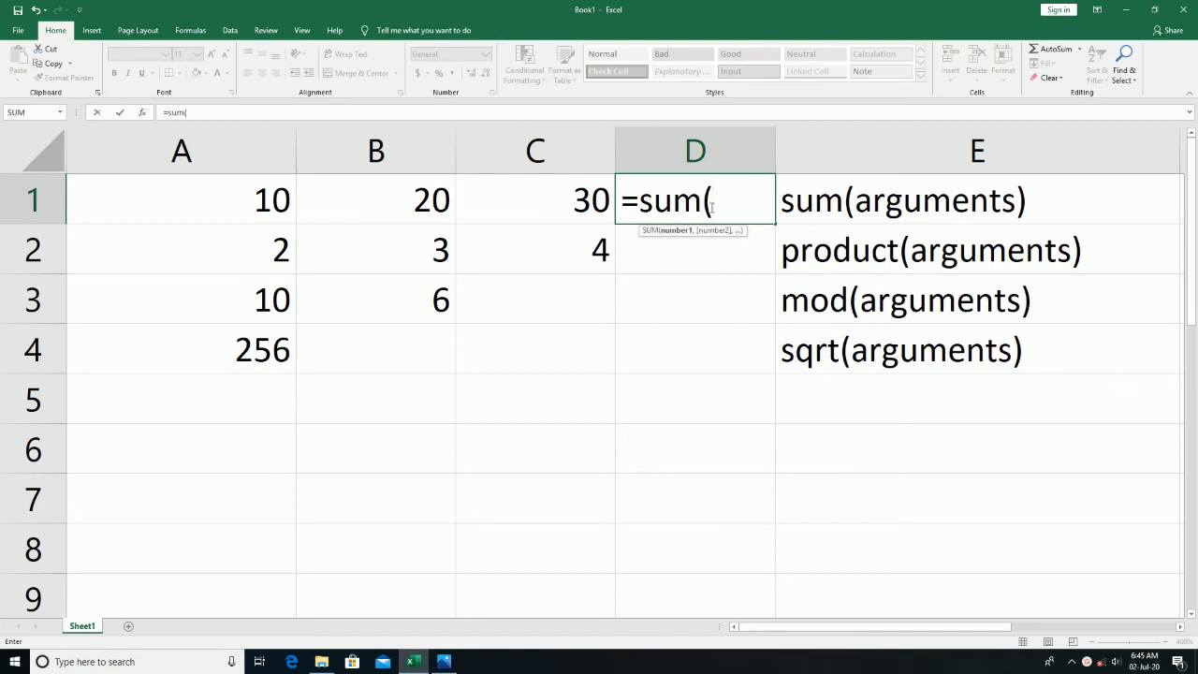
{"action": "type", "text": "a1"}
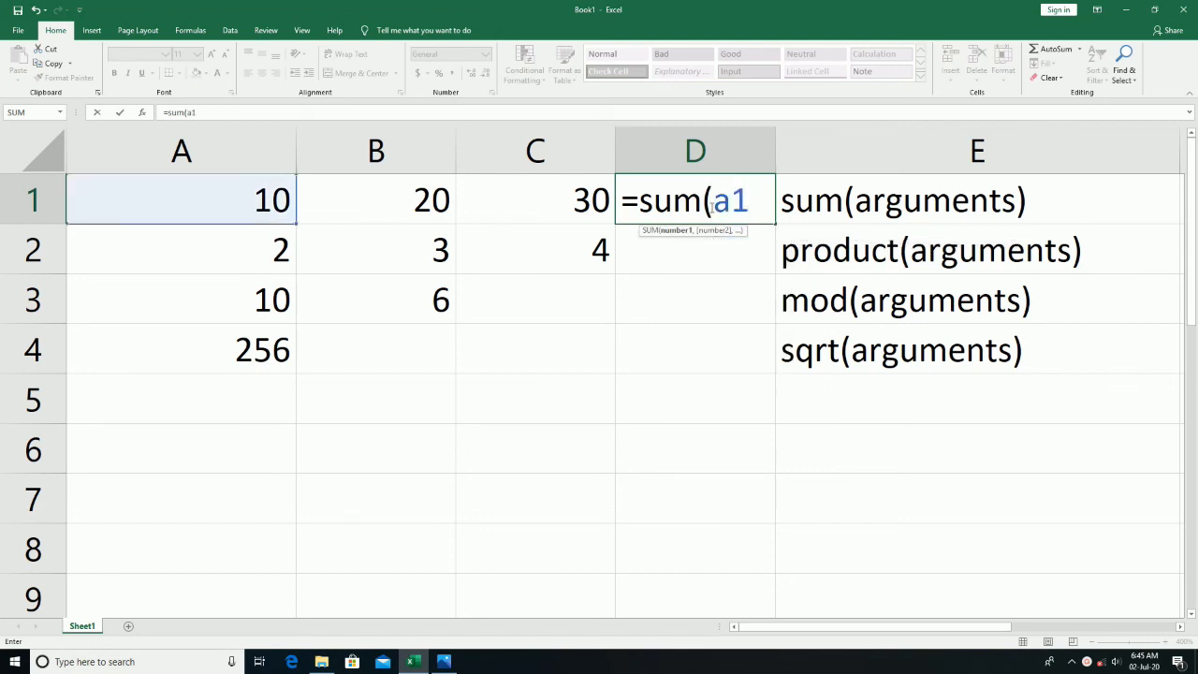
{"action": "type", "text": ":c1"}
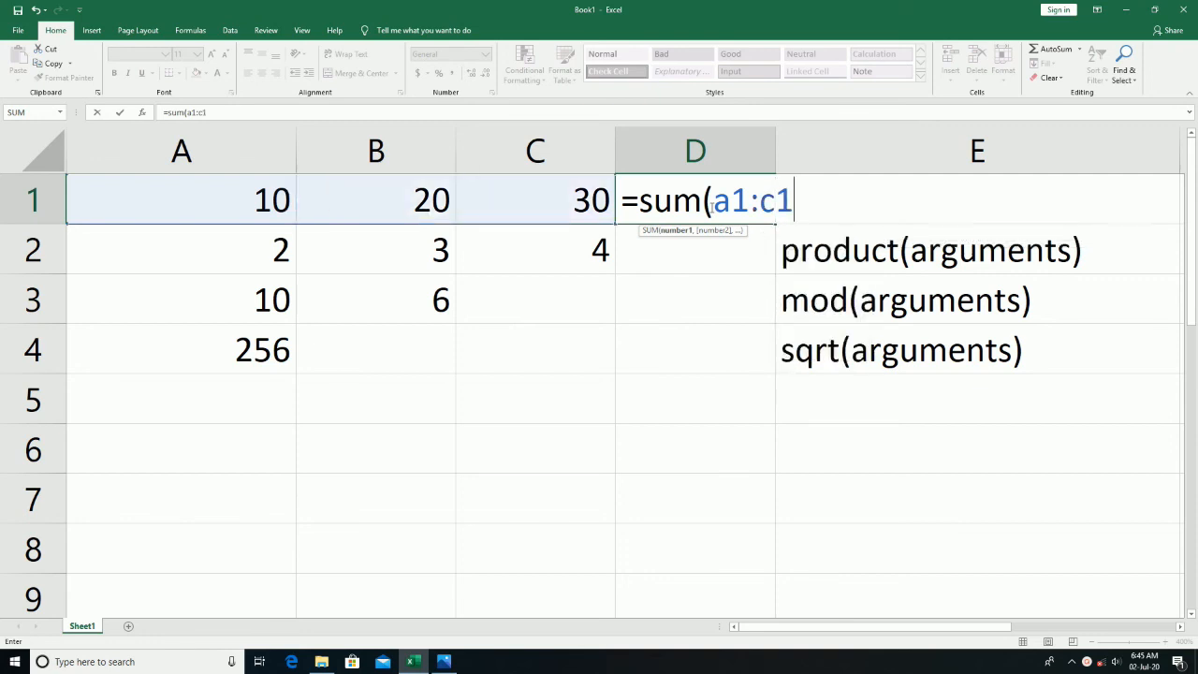
{"action": "type", "text": ")"}
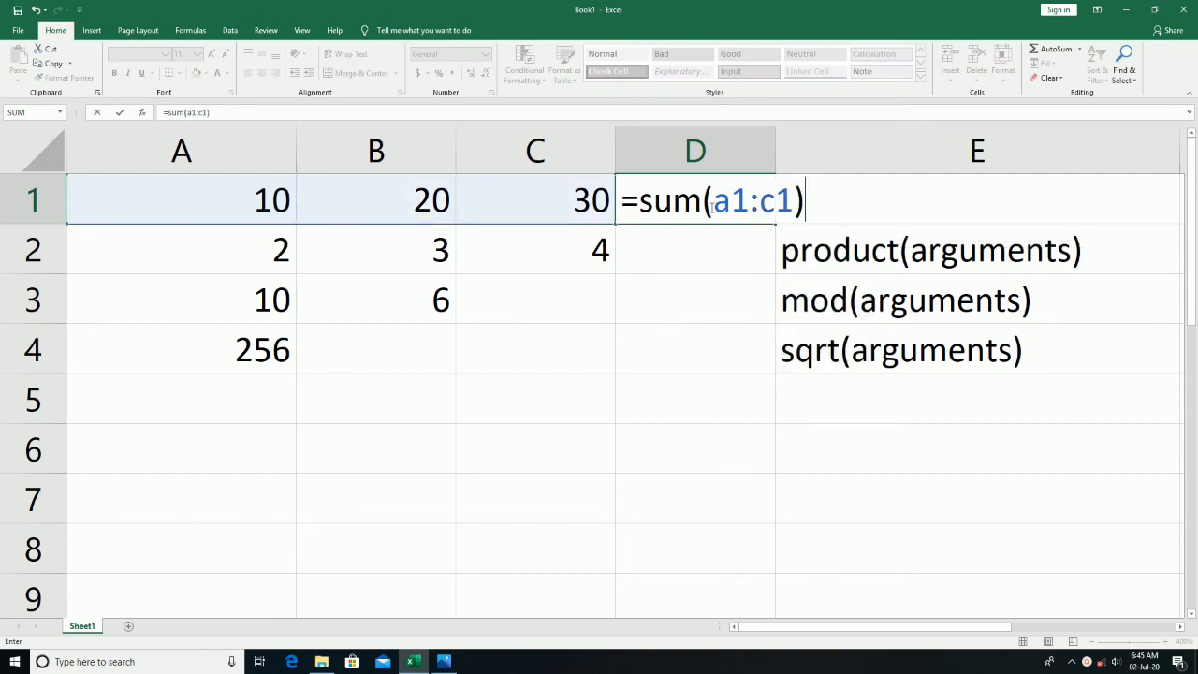
{"action": "key", "text": "Return"}
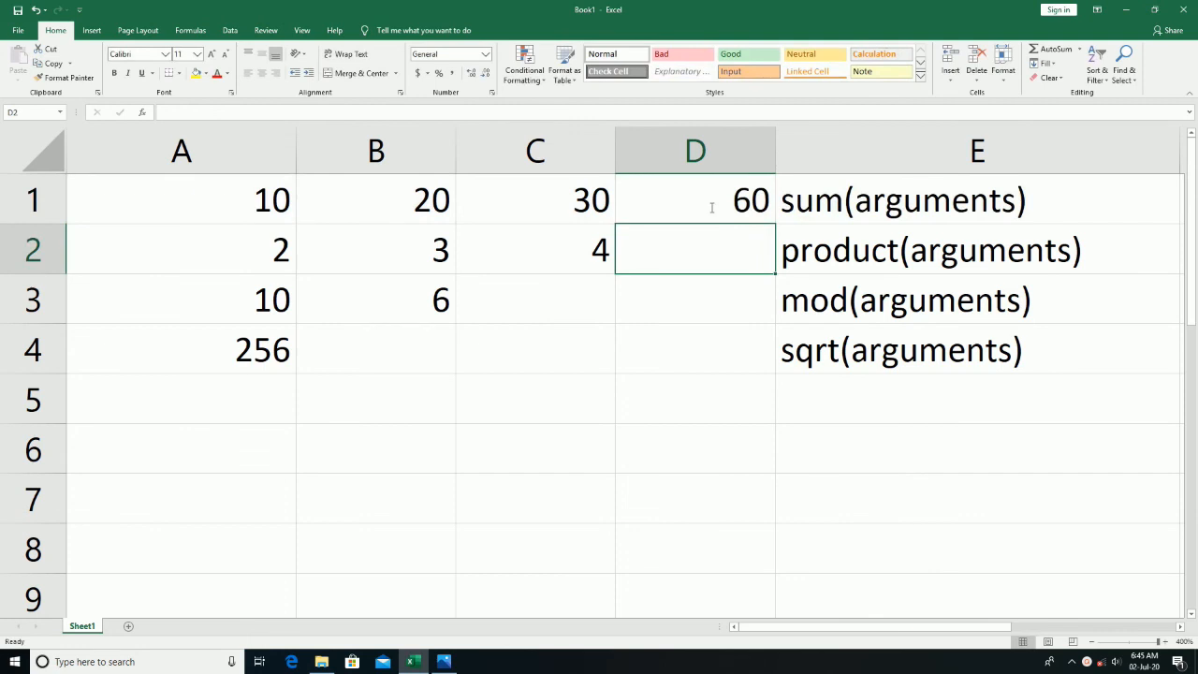
Enter =product(a2:c2) in D2 to multiply the numbers in A2 through C2
{"action": "type", "text": "="}
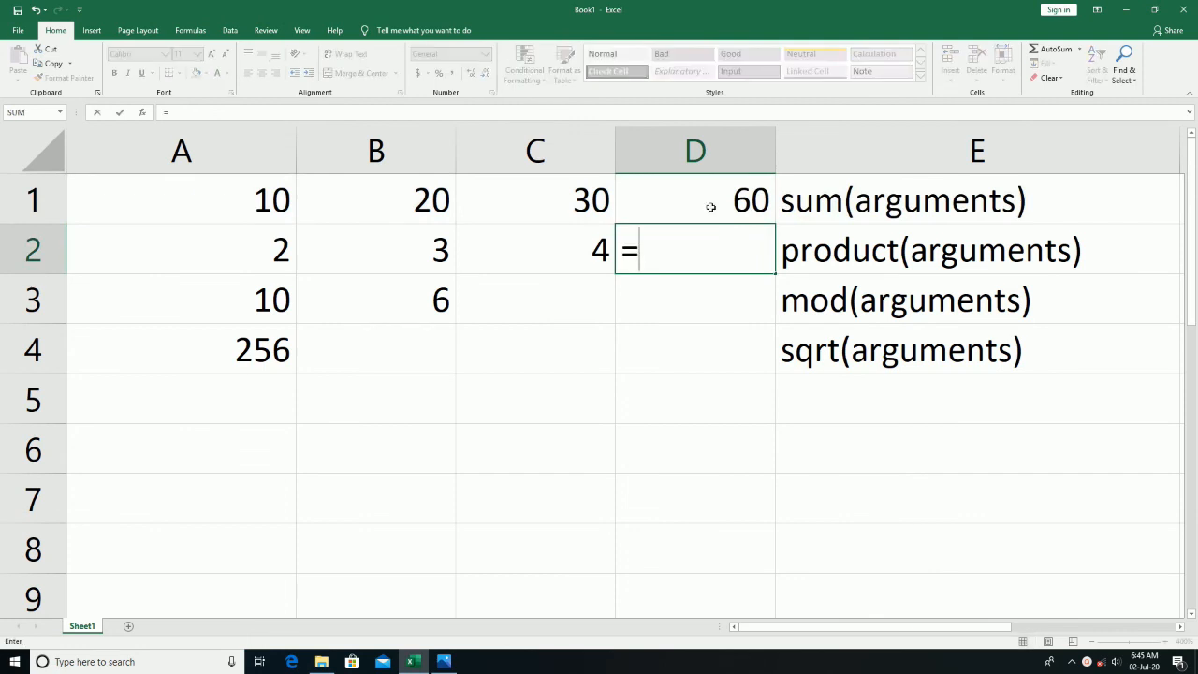
{"action": "type", "text": "product"}
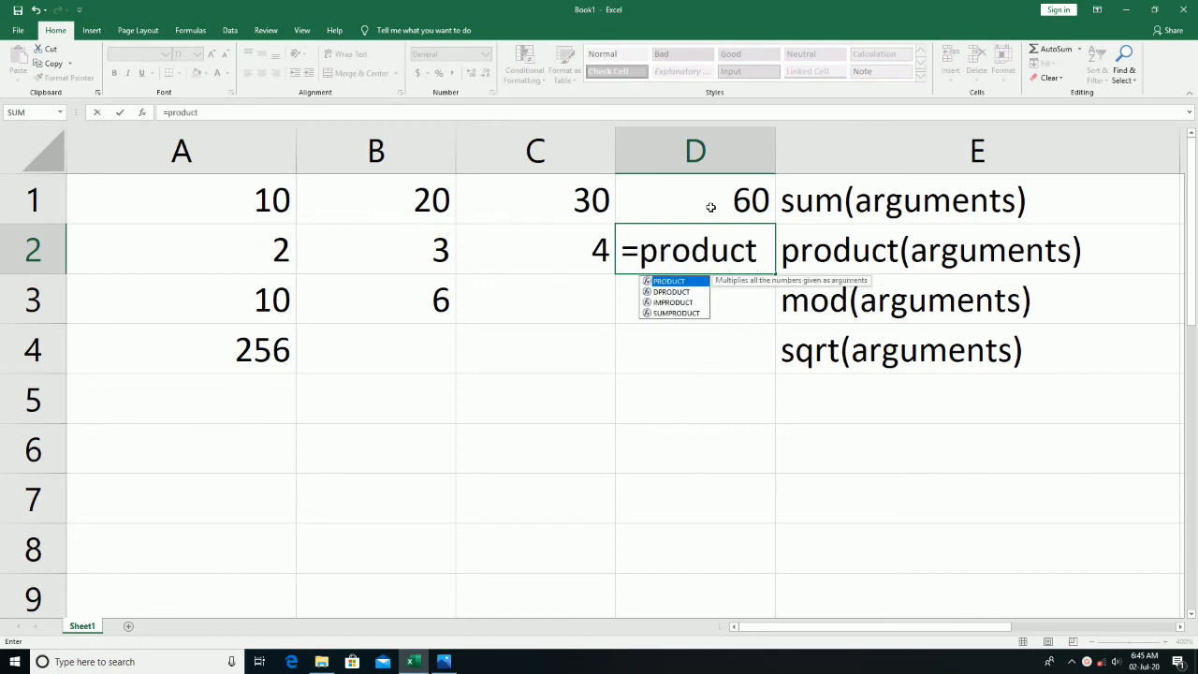
{"action": "type", "text": "("}
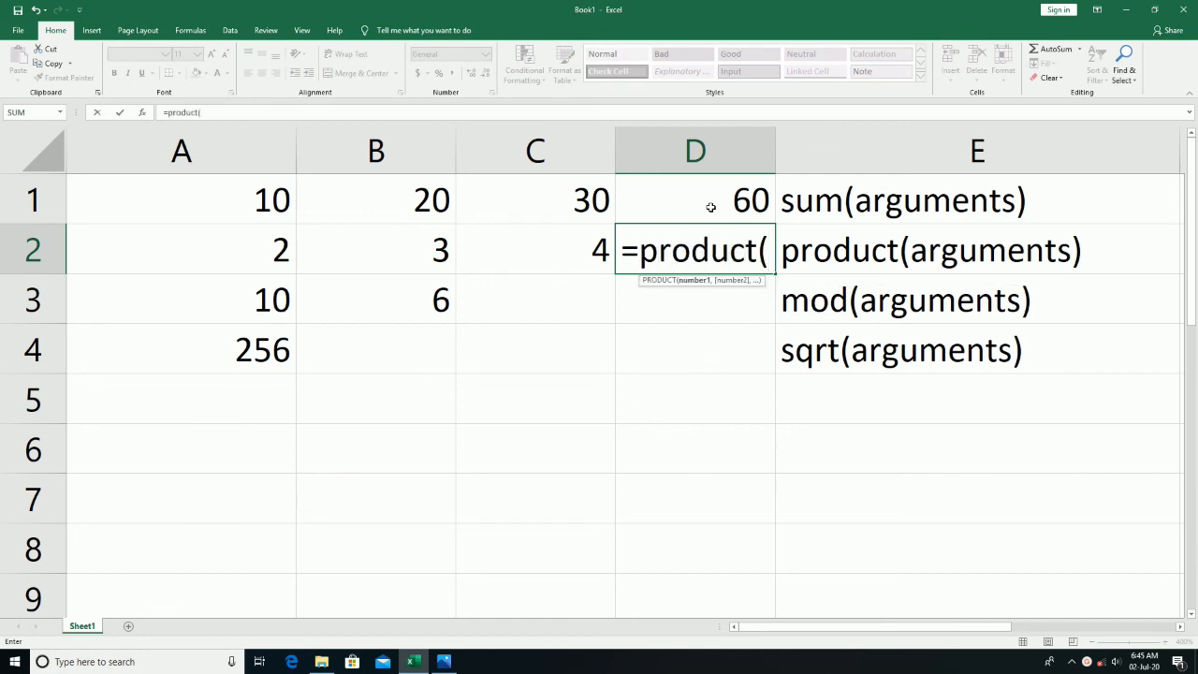
{"action": "type", "text": "a1"}
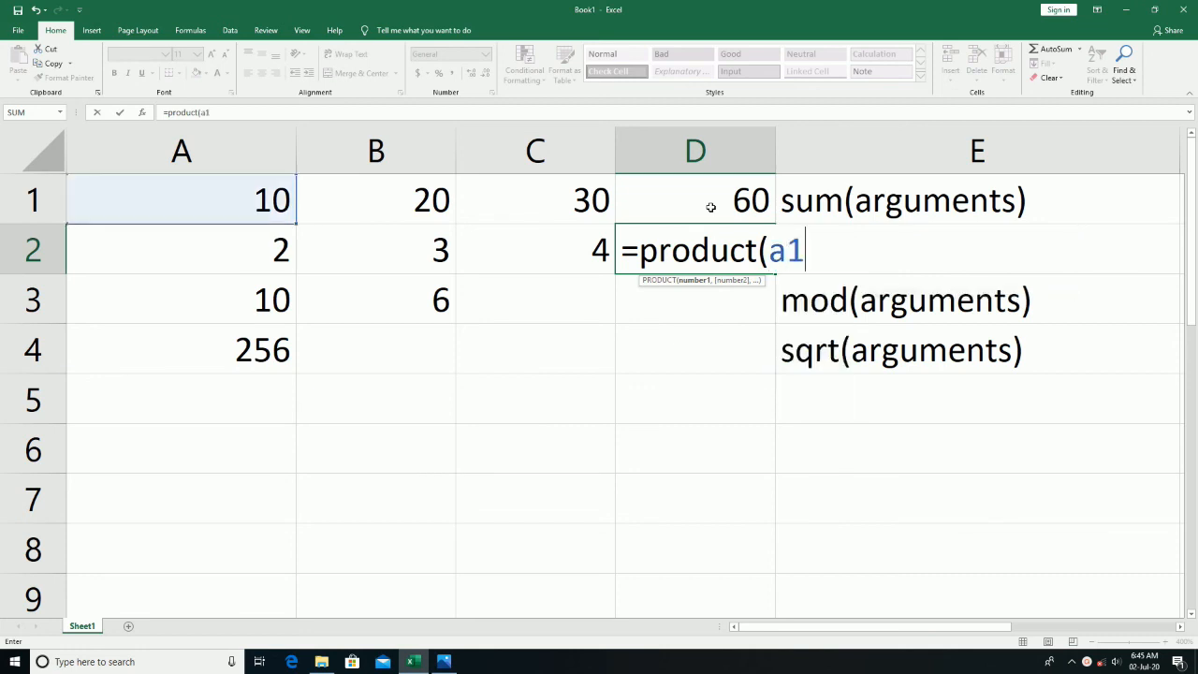
{"action": "type", "text": ":c1"}
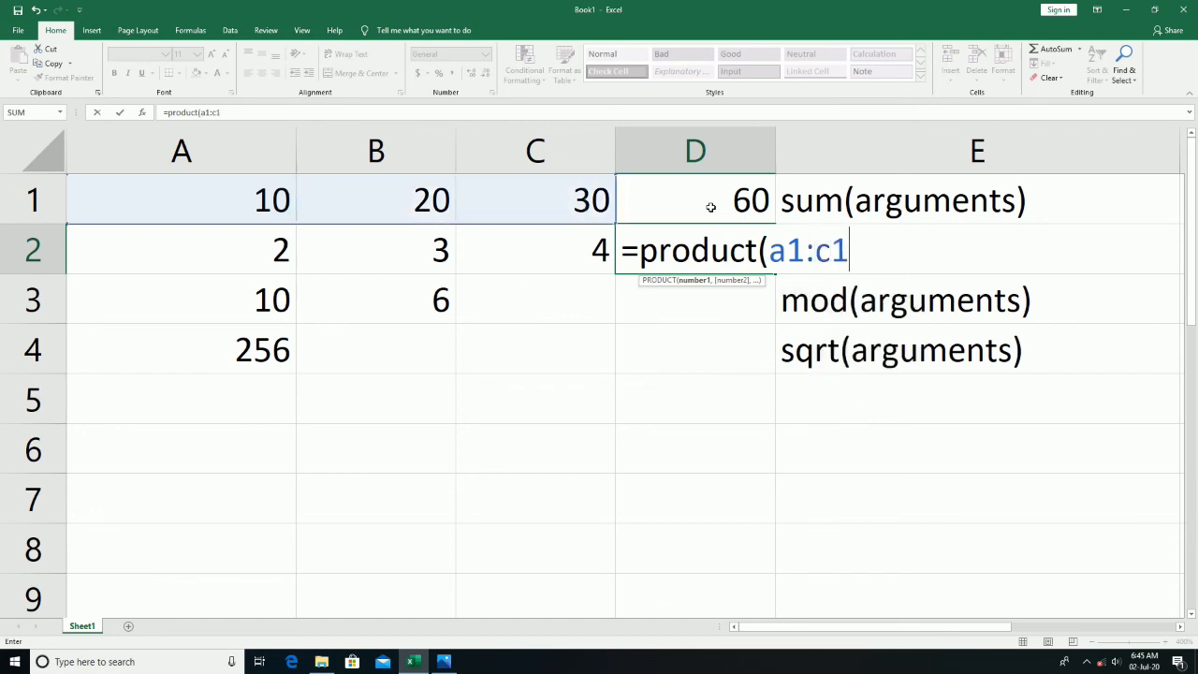
{"action": "key", "text": "BackSpace"}
{"action": "key", "text": "BackSpace"}
{"action": "key", "text": "BackSpace"}
{"action": "key", "text": "BackSpace"}
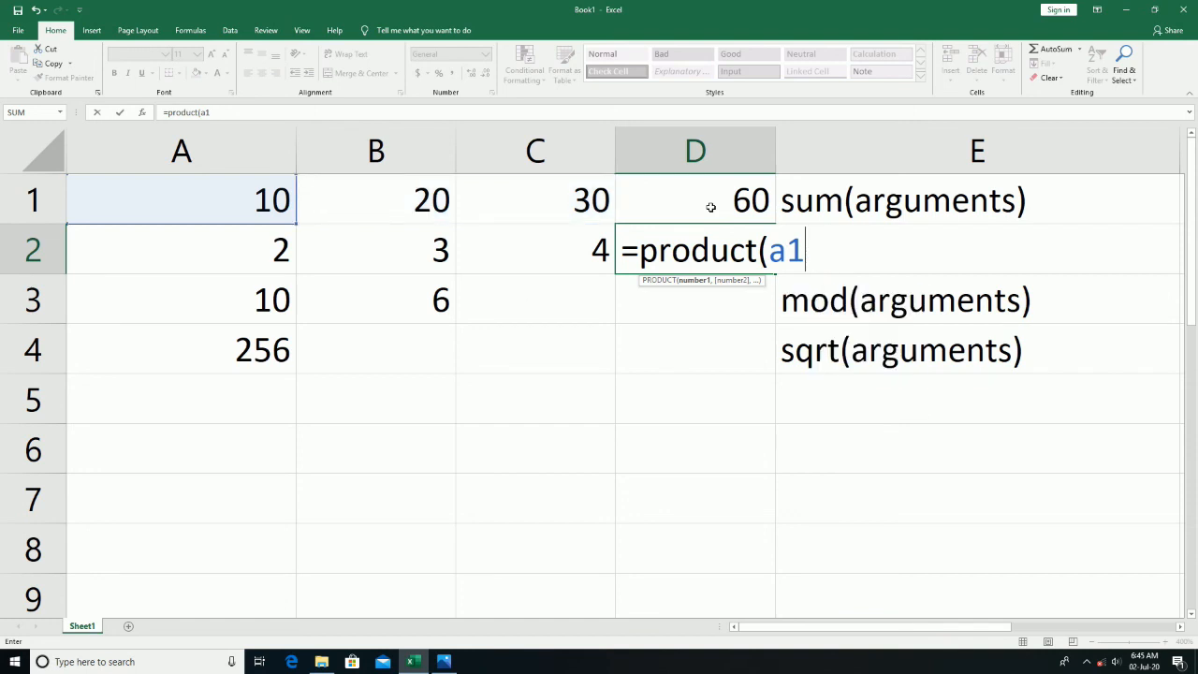
{"action": "type", "text": "2"}
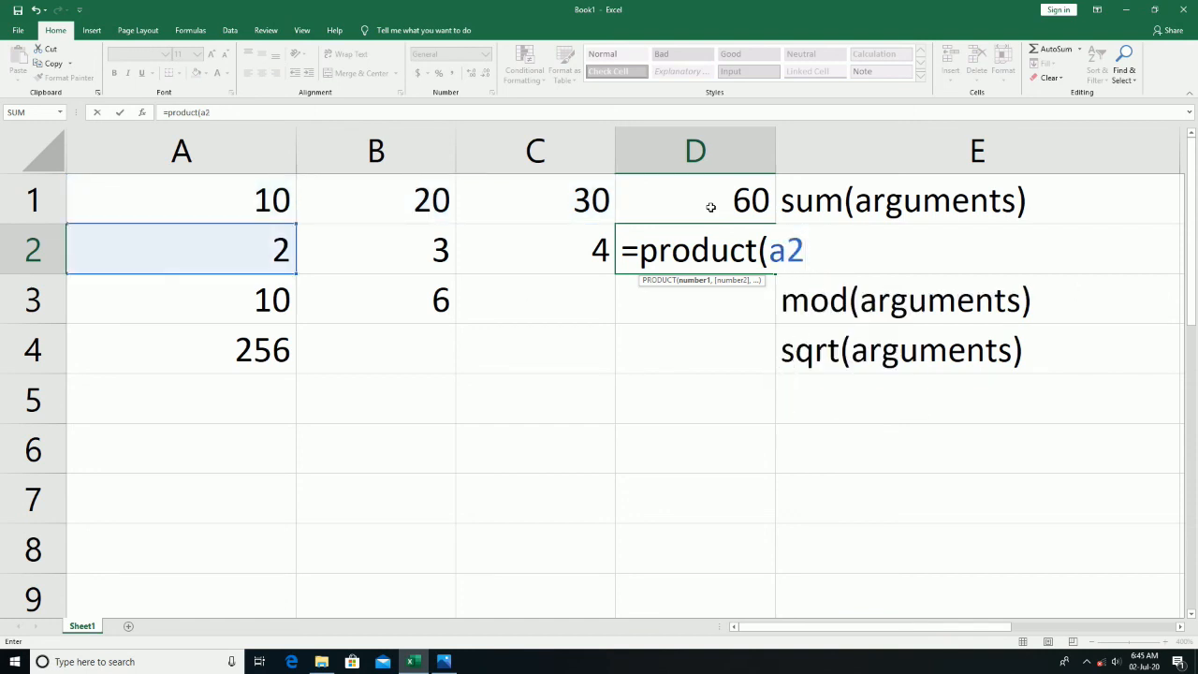
{"action": "type", "text": ":c2"}
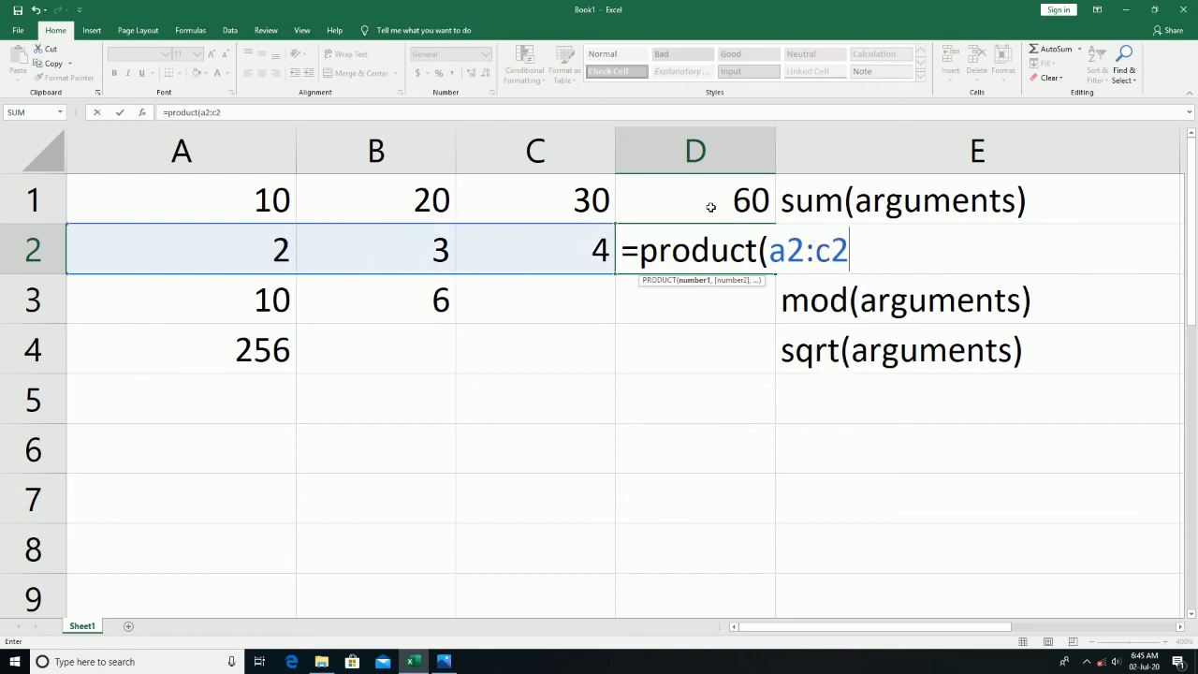
{"action": "type", "text": ")"}
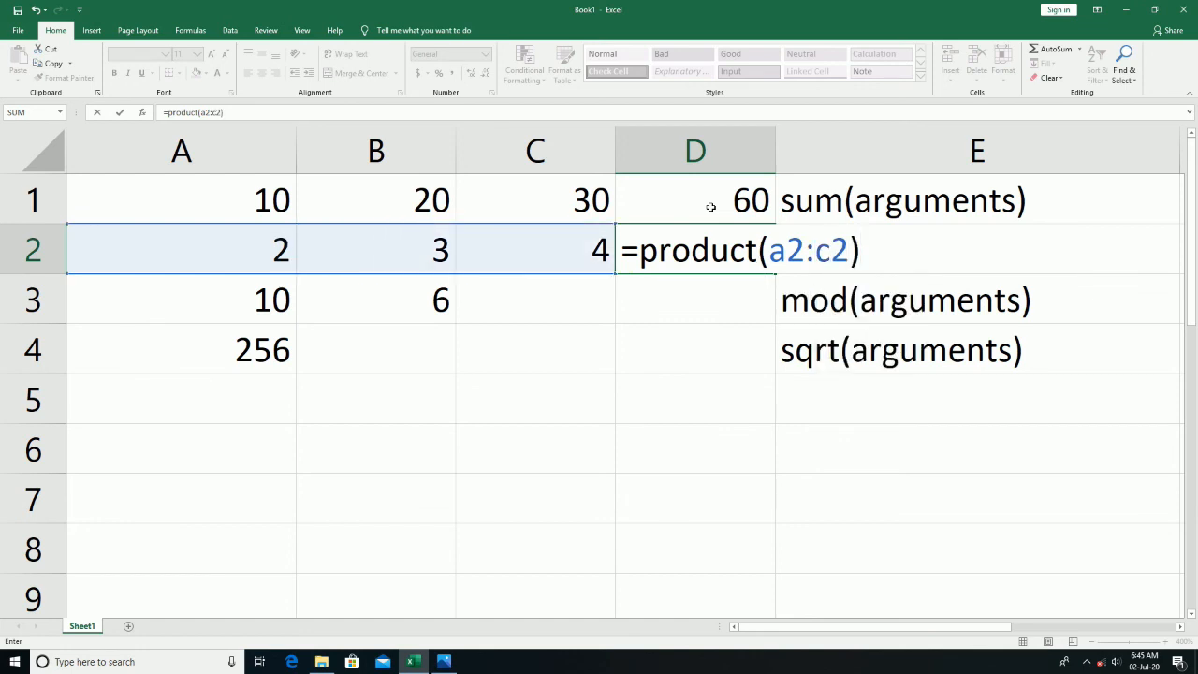
{"action": "key", "text": "Return"}
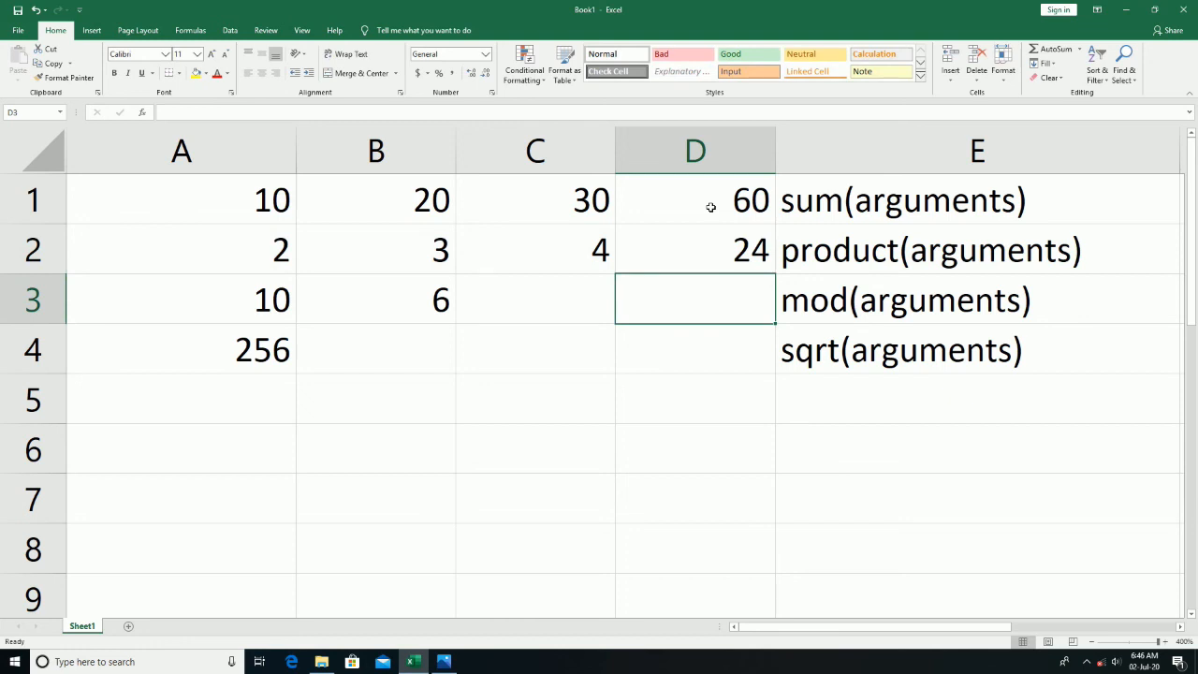
Enter =mod(a3,b3) in D3 to get the remainder of A3 divided by B3
{"action": "type", "text": "=mod("}
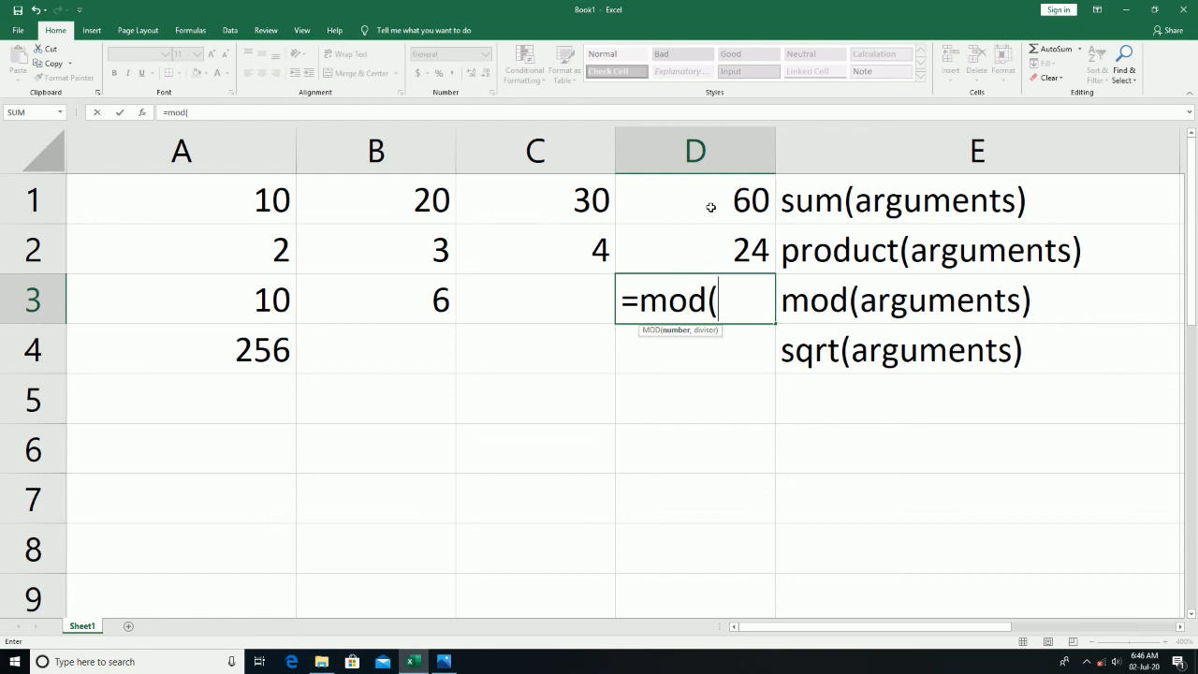
{"action": "type", "text": "a3"}
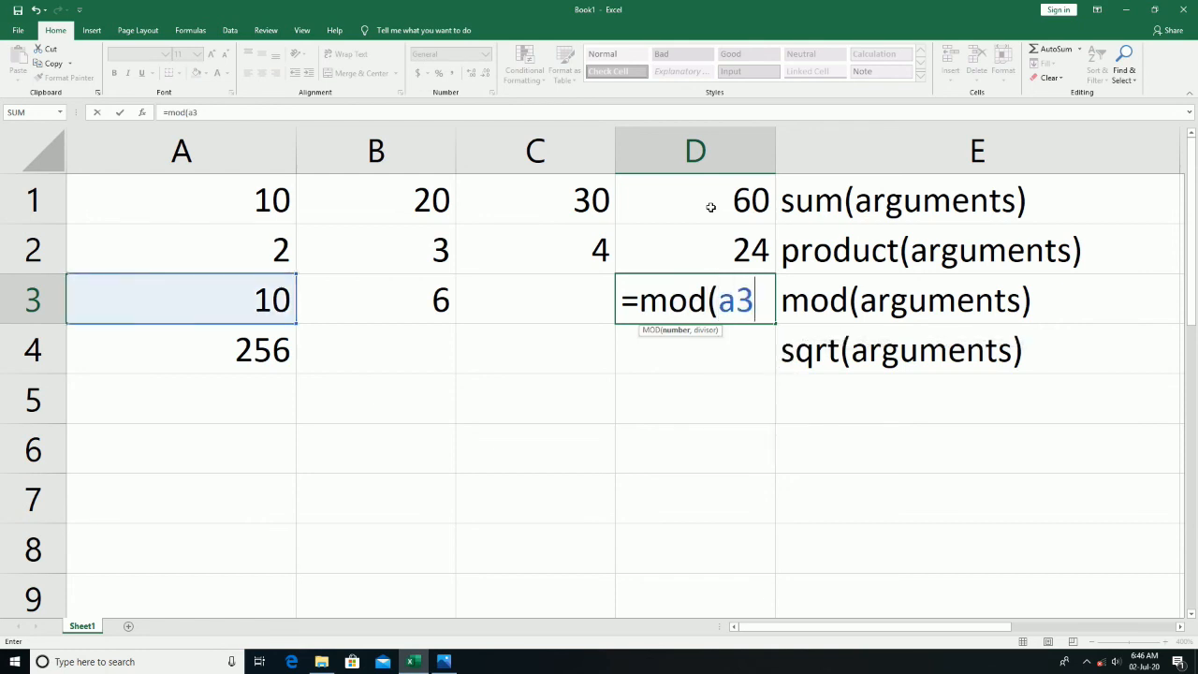
{"action": "type", "text": ",b3"}
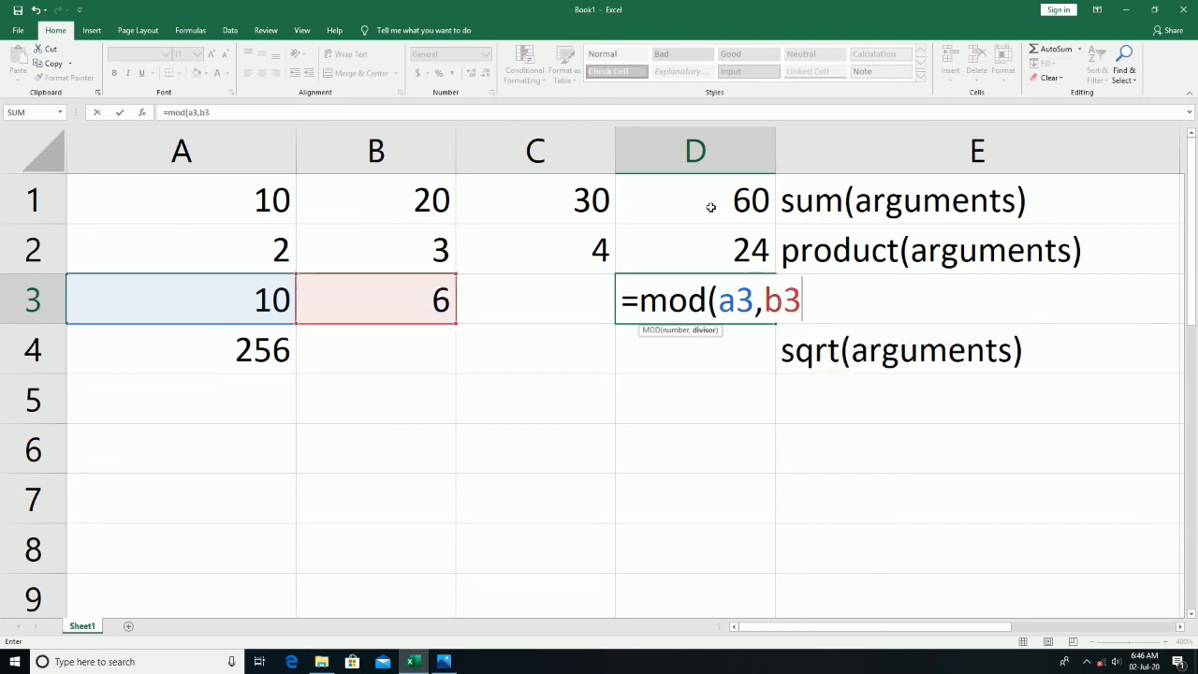
{"action": "type", "text": ")"}
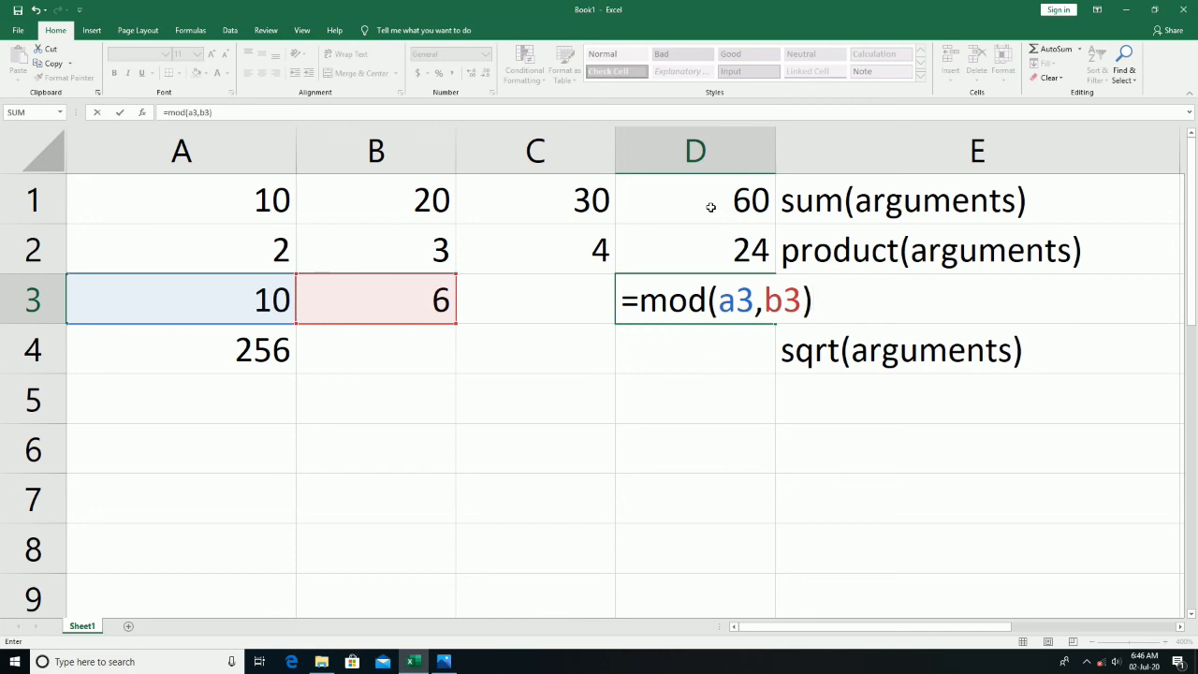
{"action": "key", "text": "Return"}
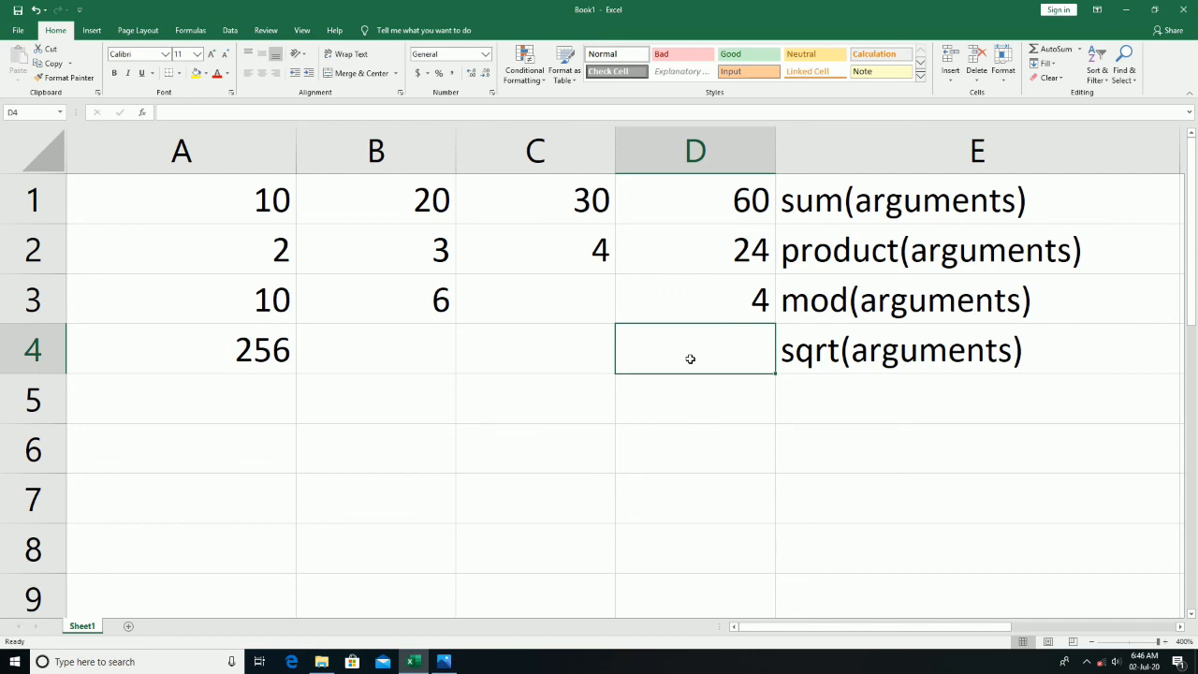
Enter =sqrt(a4) in D4 to calculate the square root of the number in A4
{"action": "type", "text": "=s"}
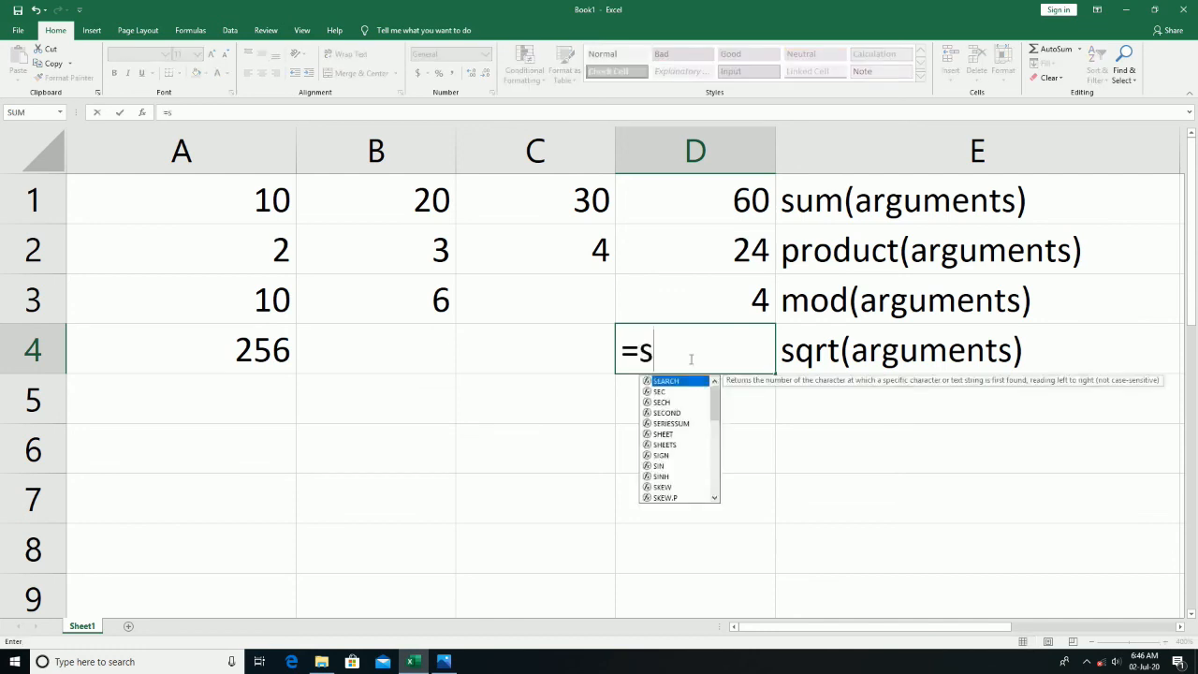
{"action": "type", "text": "qrt"}
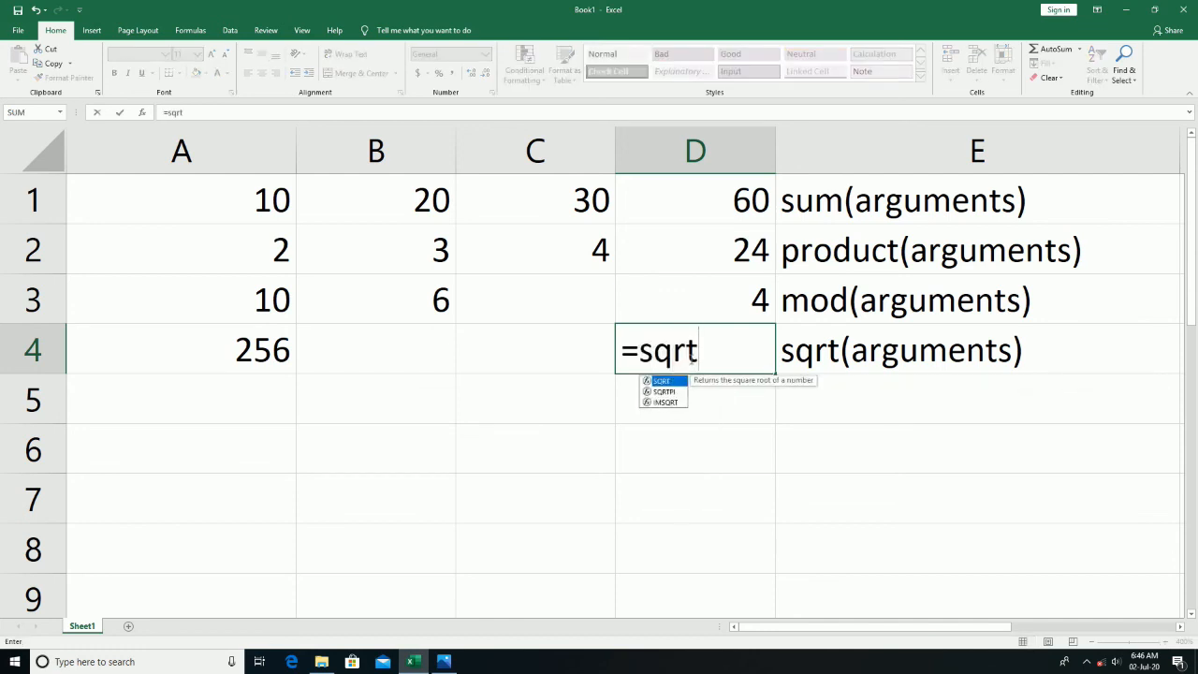
{"action": "type", "text": "("}
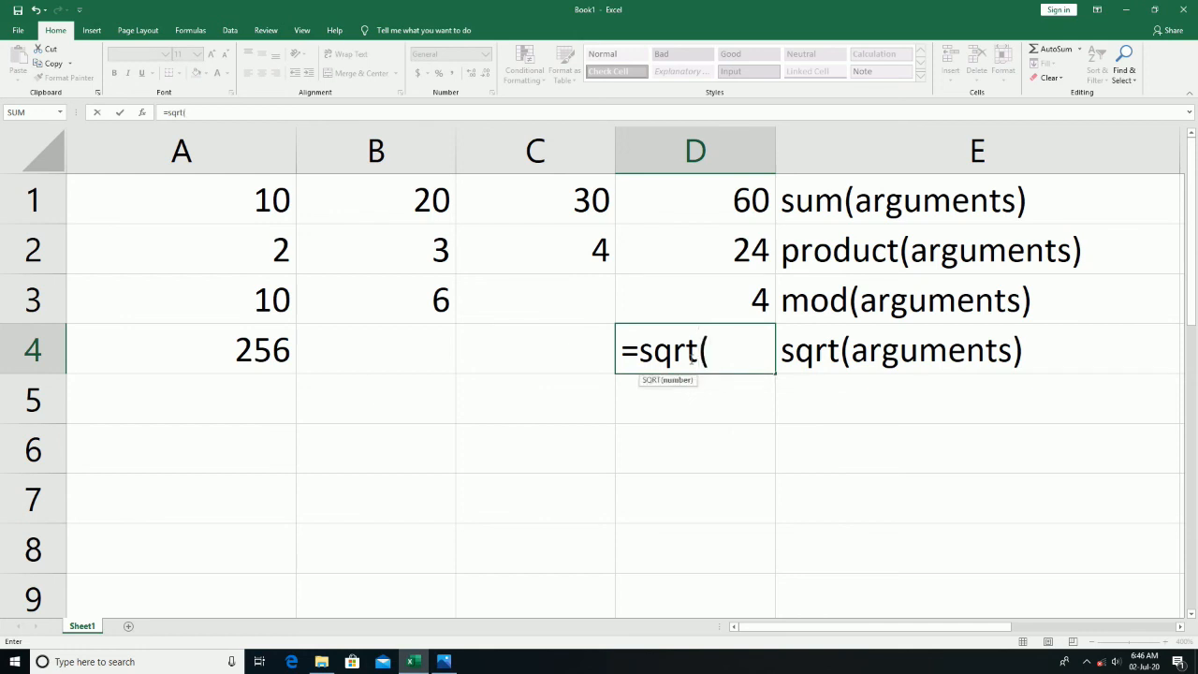
{"action": "type", "text": "a"}
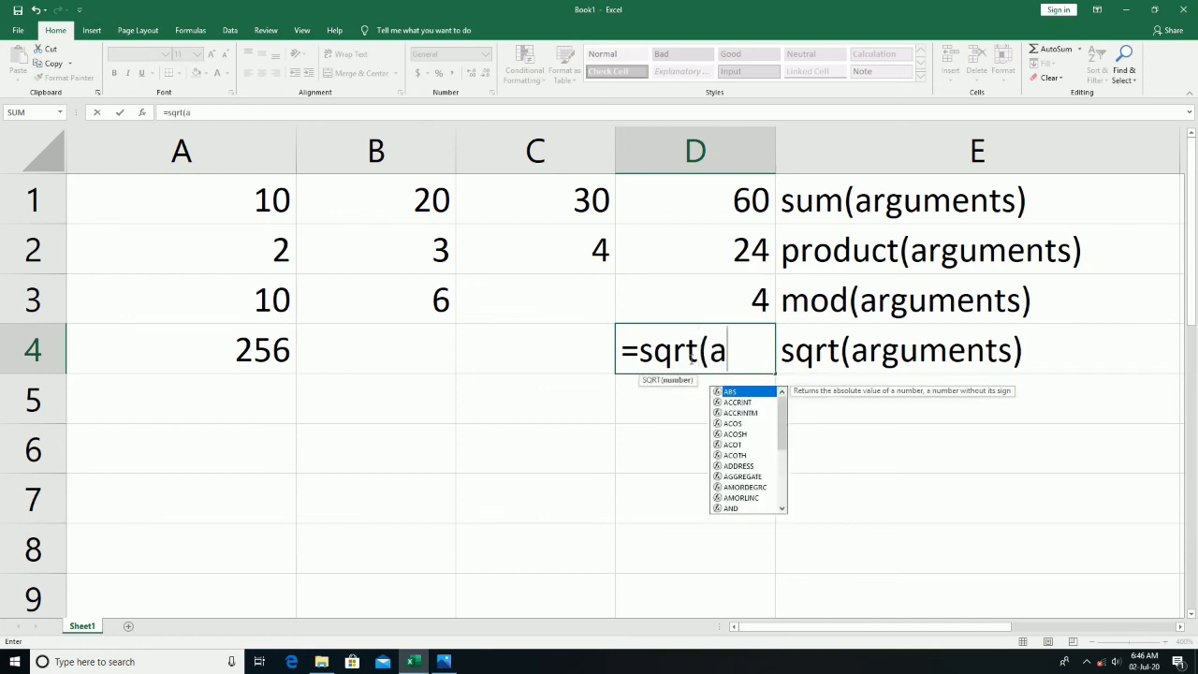
{"action": "type", "text": "4)"}
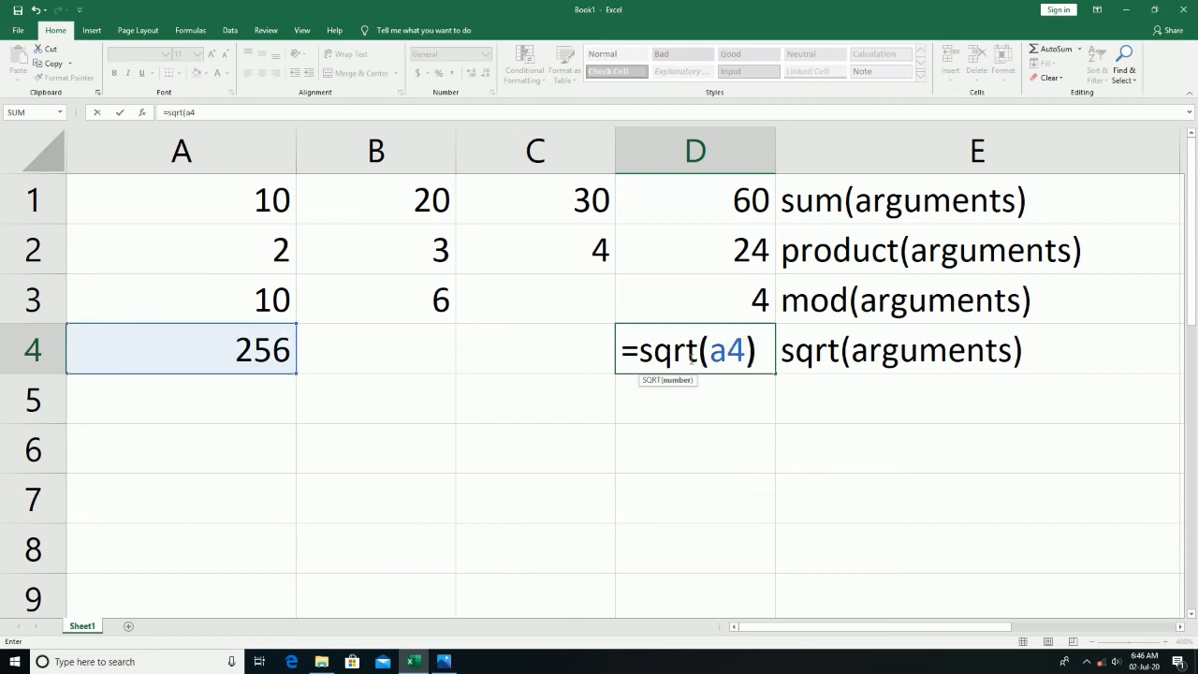
{"action": "key", "text": "Return"}
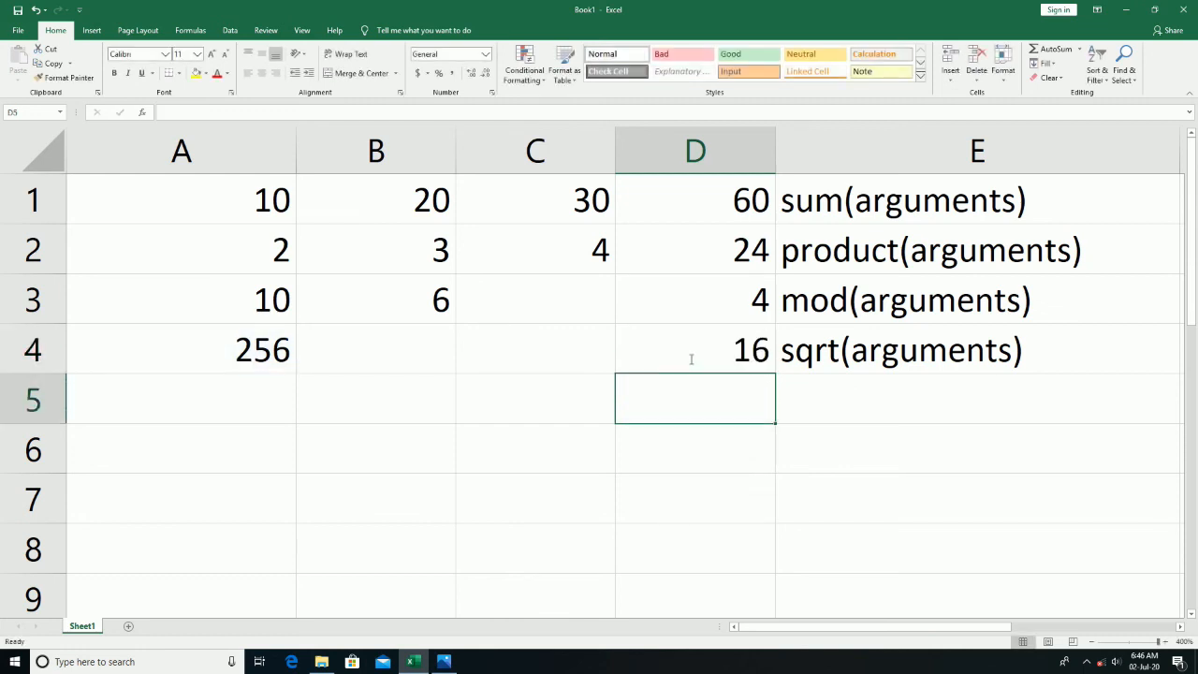
{"action": "left_click", "coordinate": [1086, 663]}
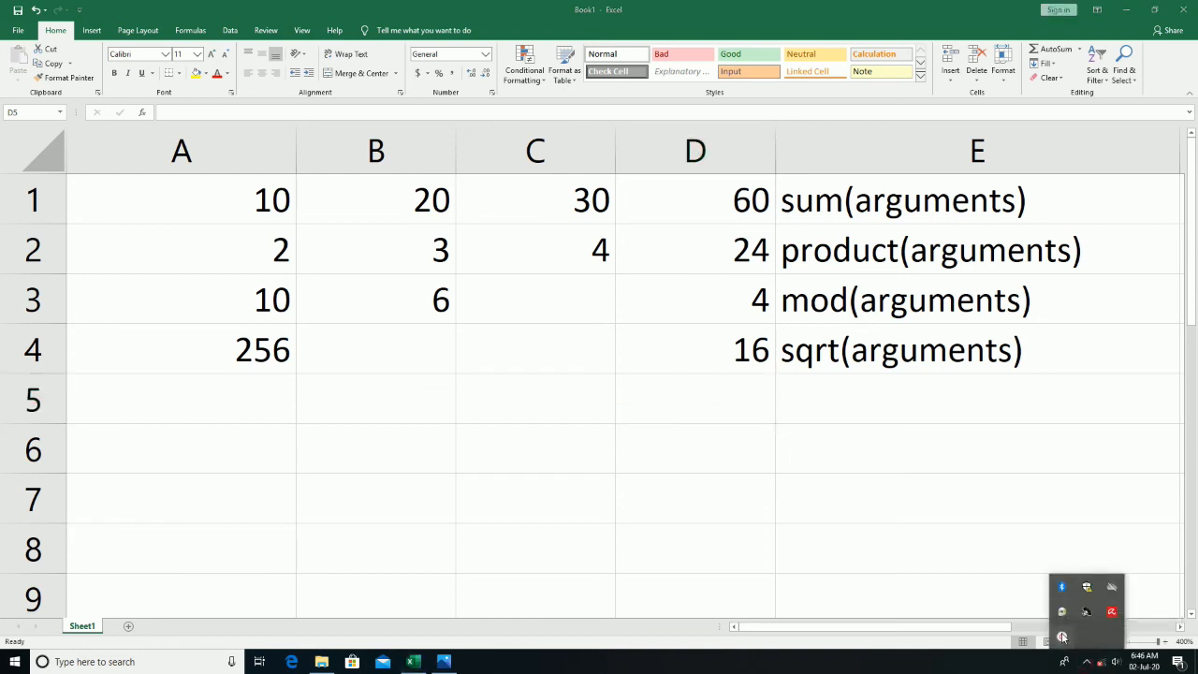
{"action": "mouse_move", "coordinate": [1103, 624]}
{"action": "left_click", "coordinate": [1153, 627]}
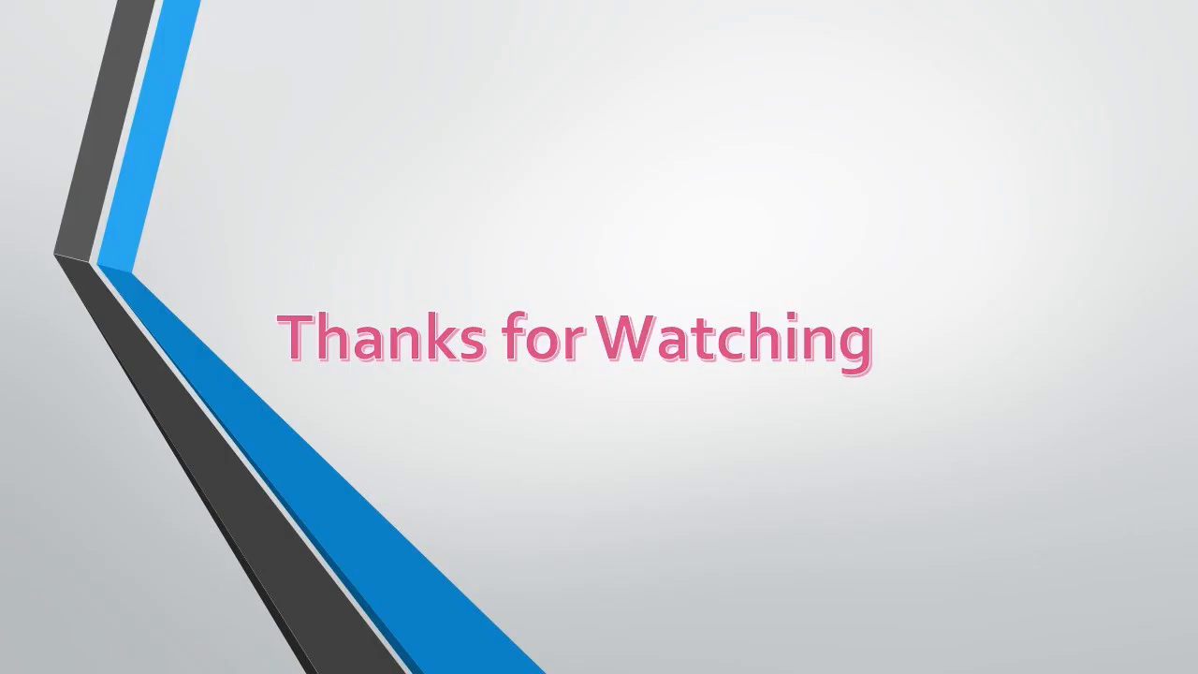